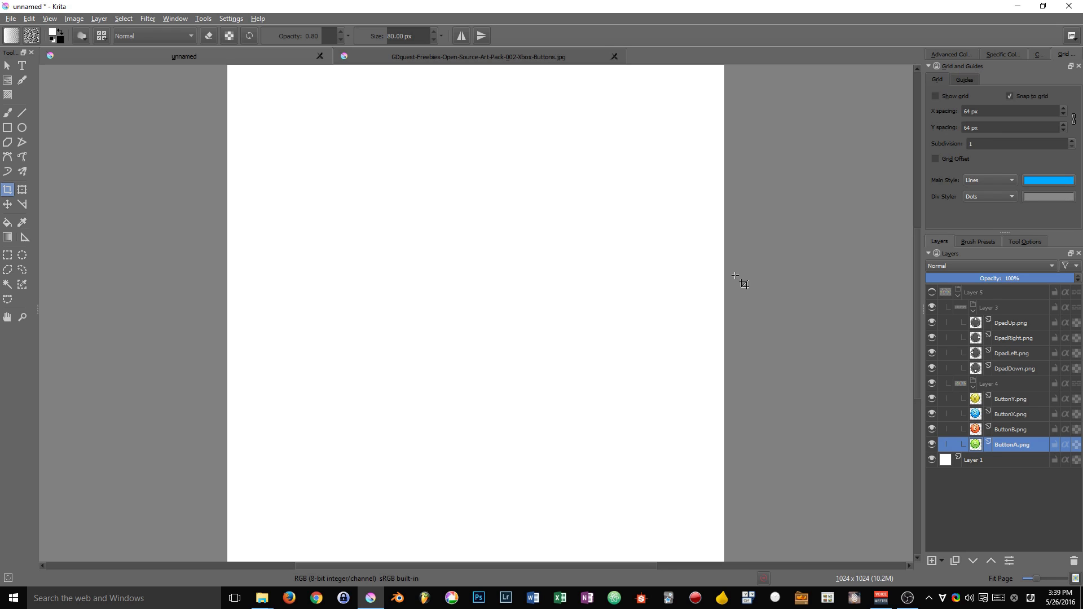
Show the grid over the canvas and try an X spacing of 128 in the Grid docker.
click(949, 98)
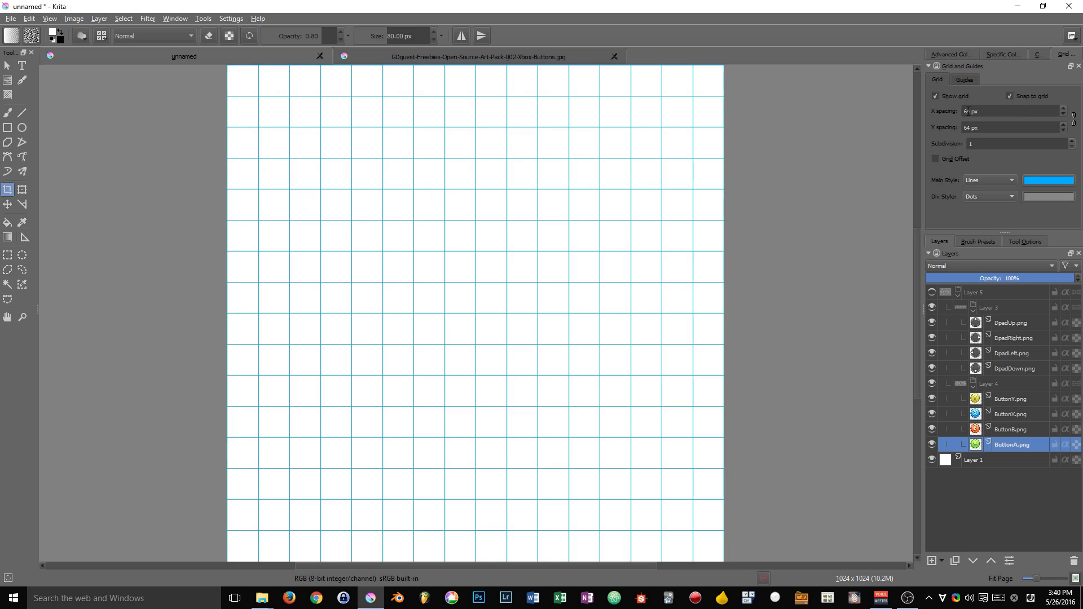
double_click(1019, 109)
text(12)
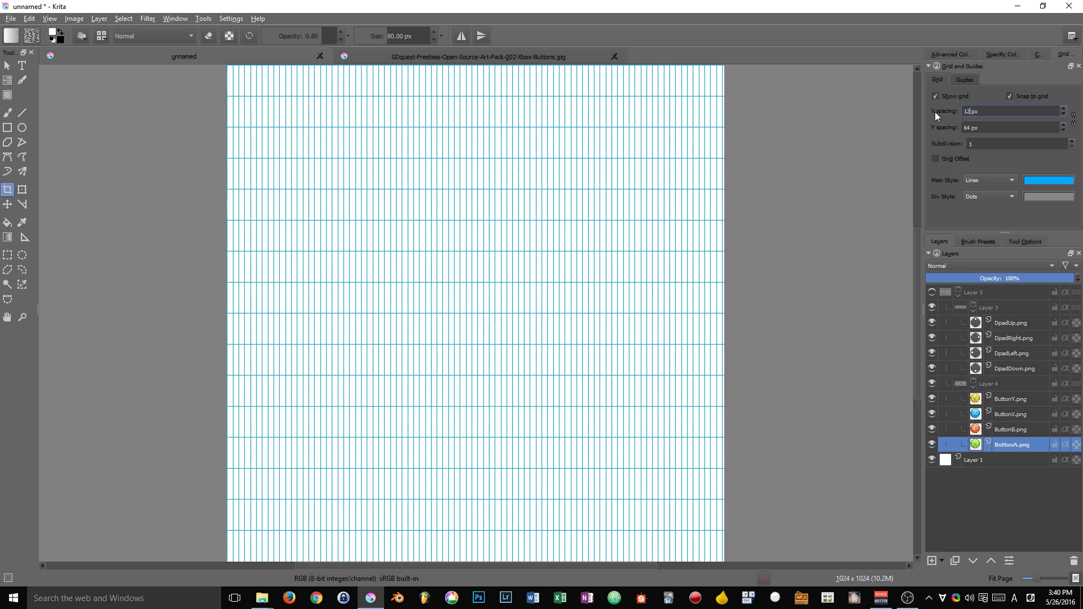
text(8)
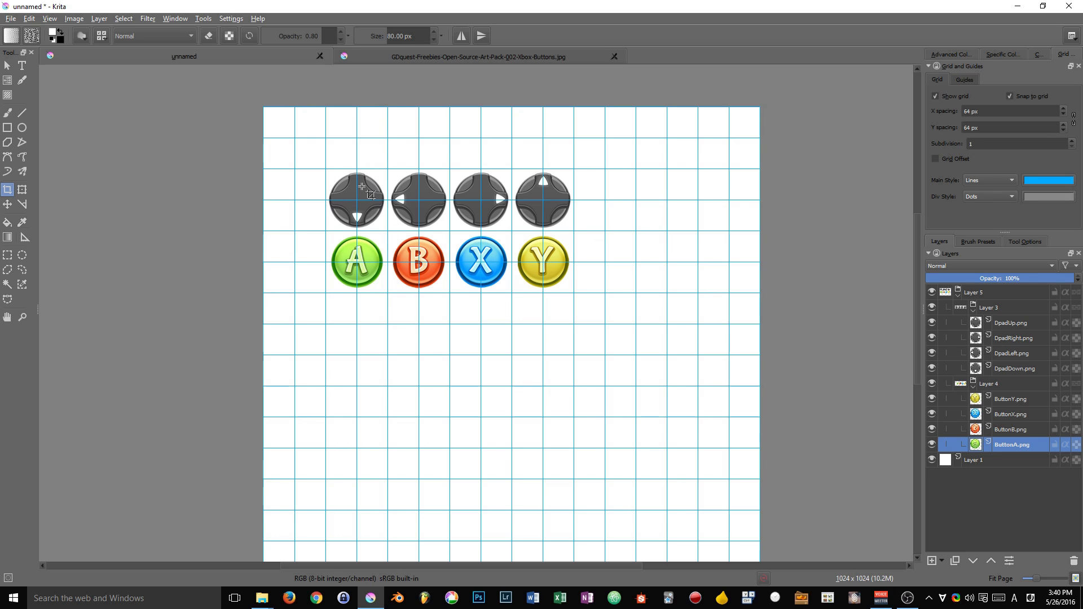
Switch to the freehand brush and set the grid subdivision value to 2.
key(b)
click(992, 143)
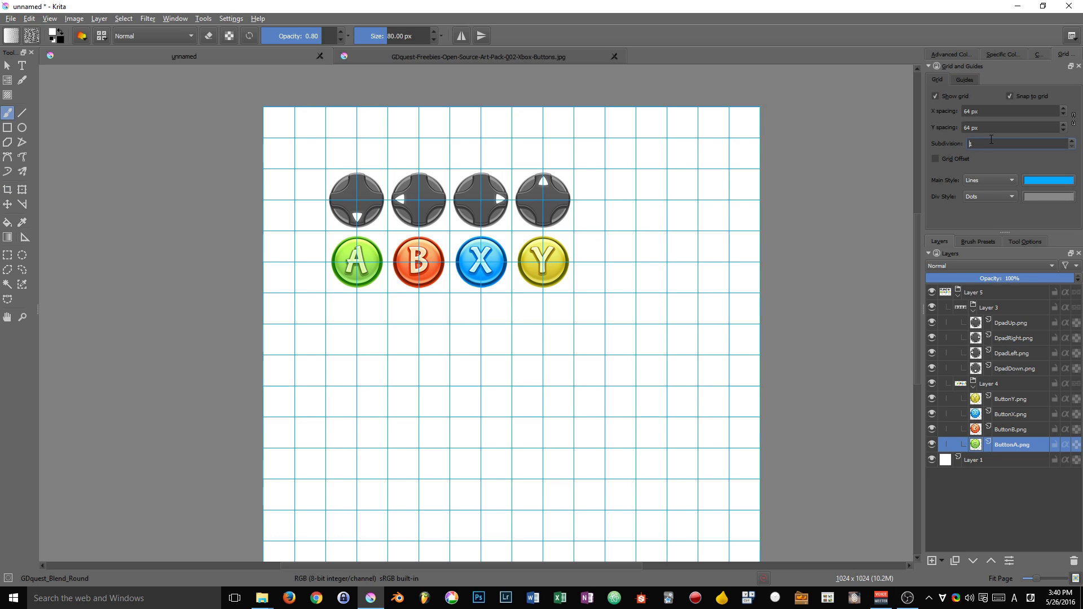
key(BackSpace)
text(2)
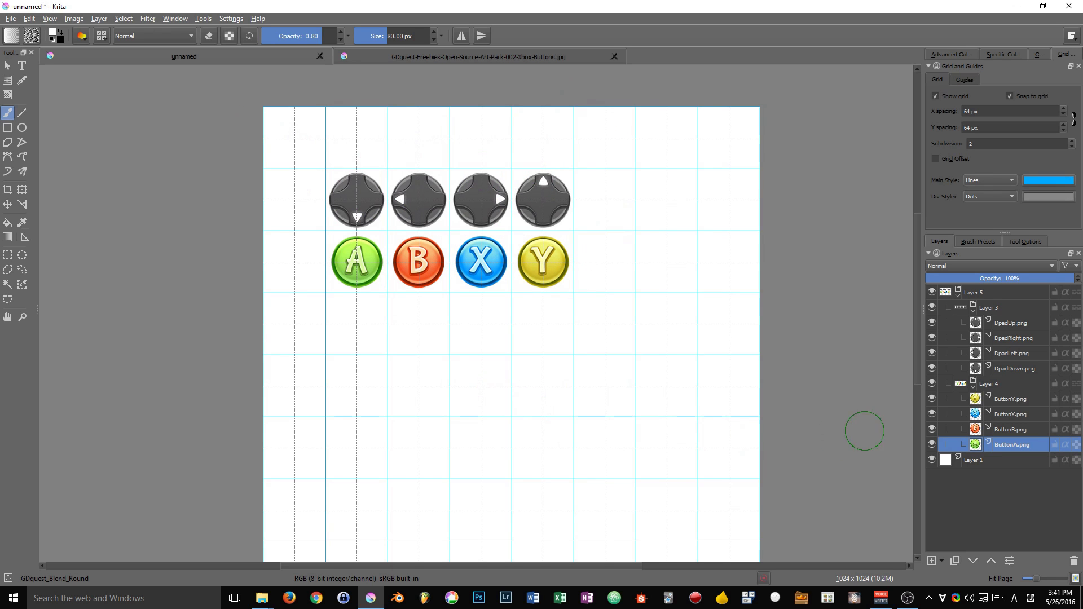
Crop the canvas to 768 × 512 around the top-left buttons, view at 100%, then switch to the GDquest image.
key(c)
click(263, 103)
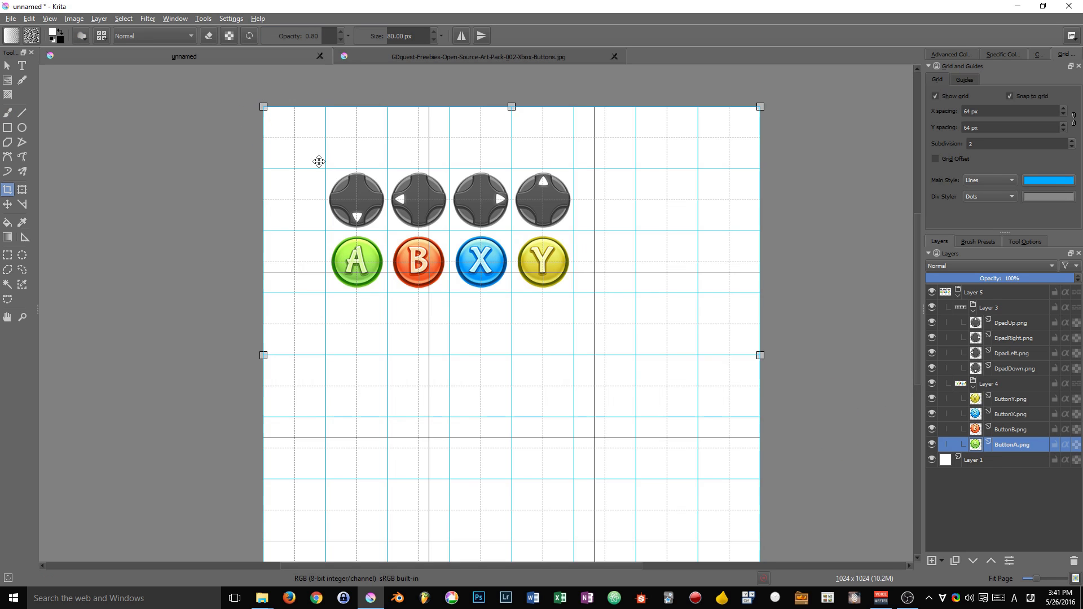
scroll(784, 415, down, 2)
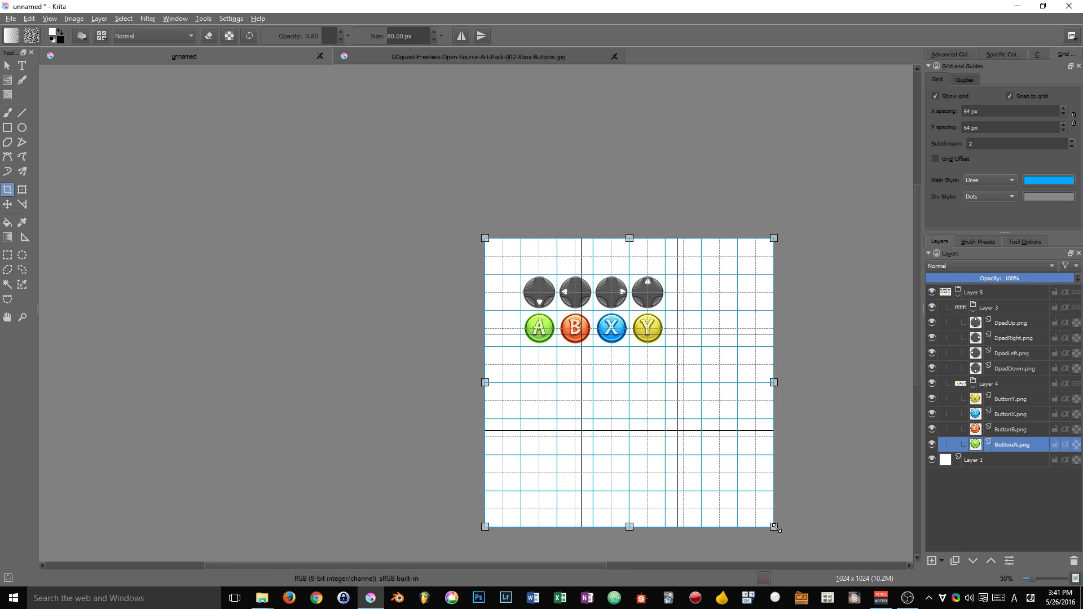
drag(774, 526, 703, 380)
scroll(704, 379, up, 1)
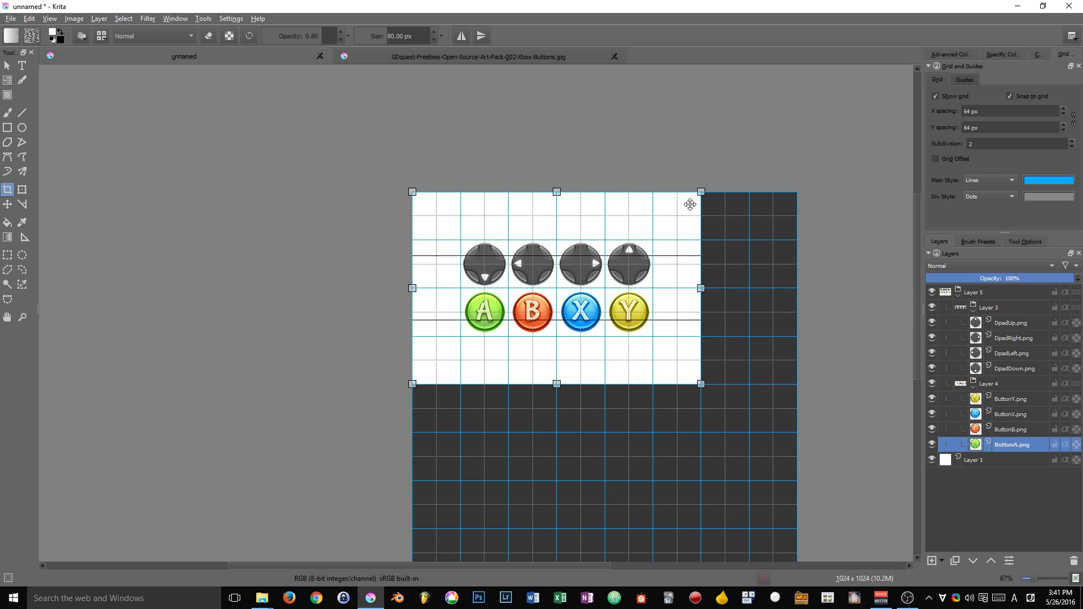
key(Return)
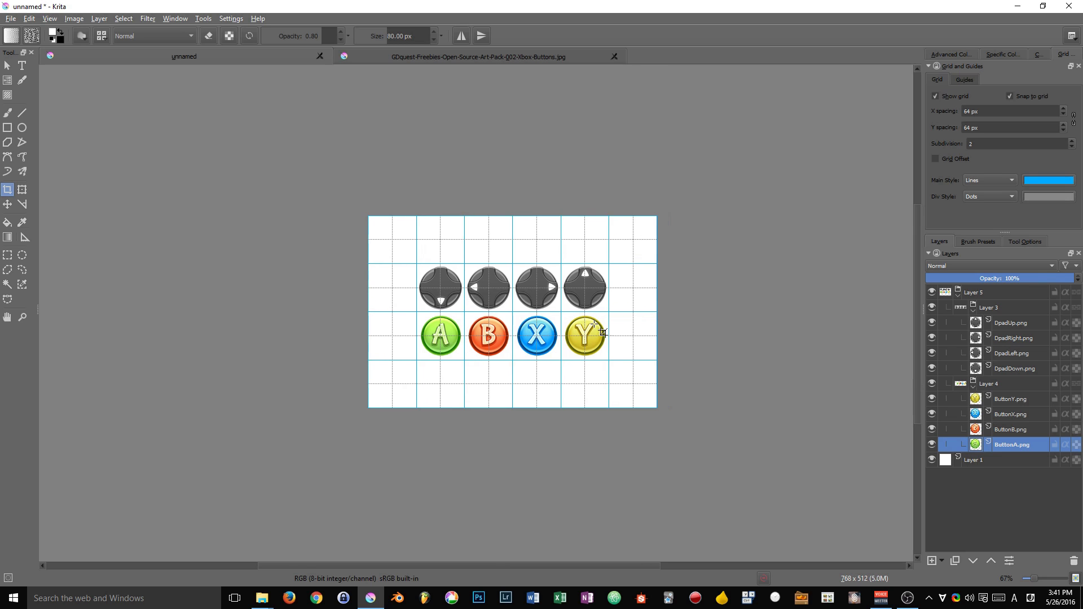
key(1)
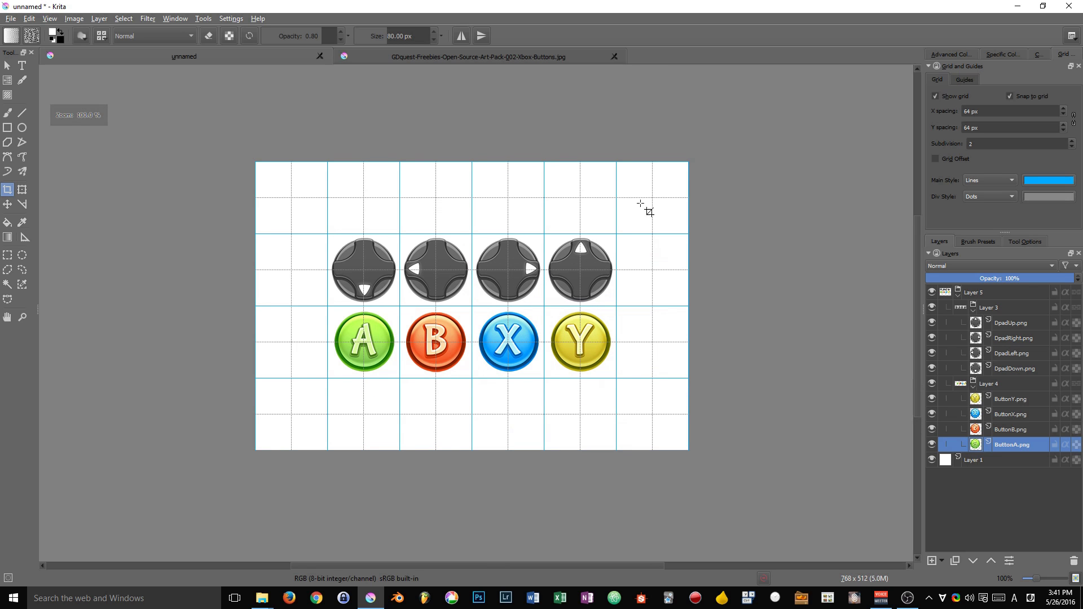
key(ctrl+Tab)
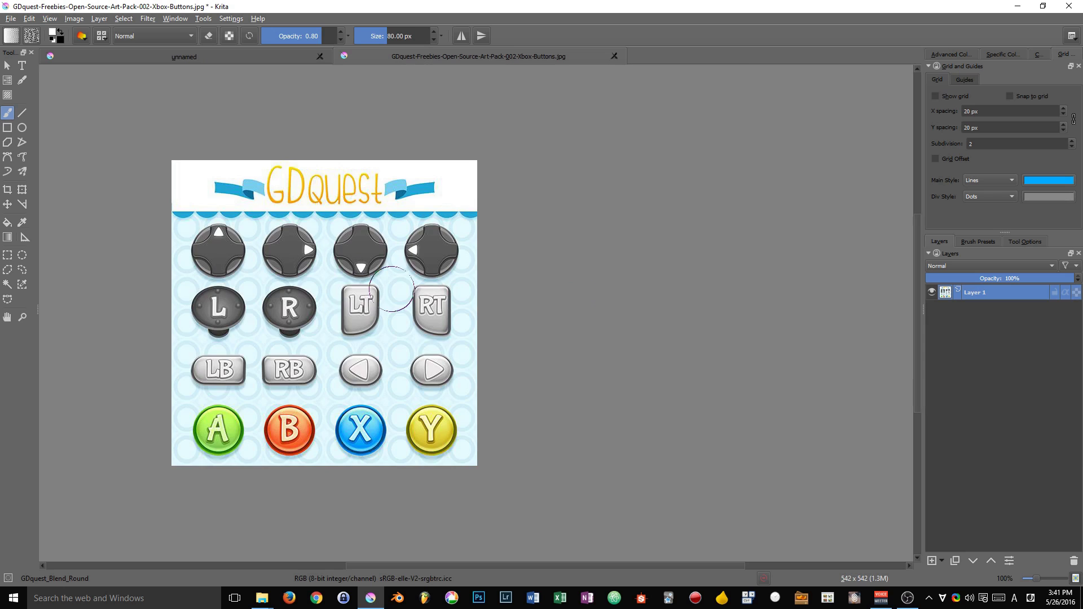
View the GDquest Xbox buttons image at 100% zoom, then return to the unnamed button document.
key(1)
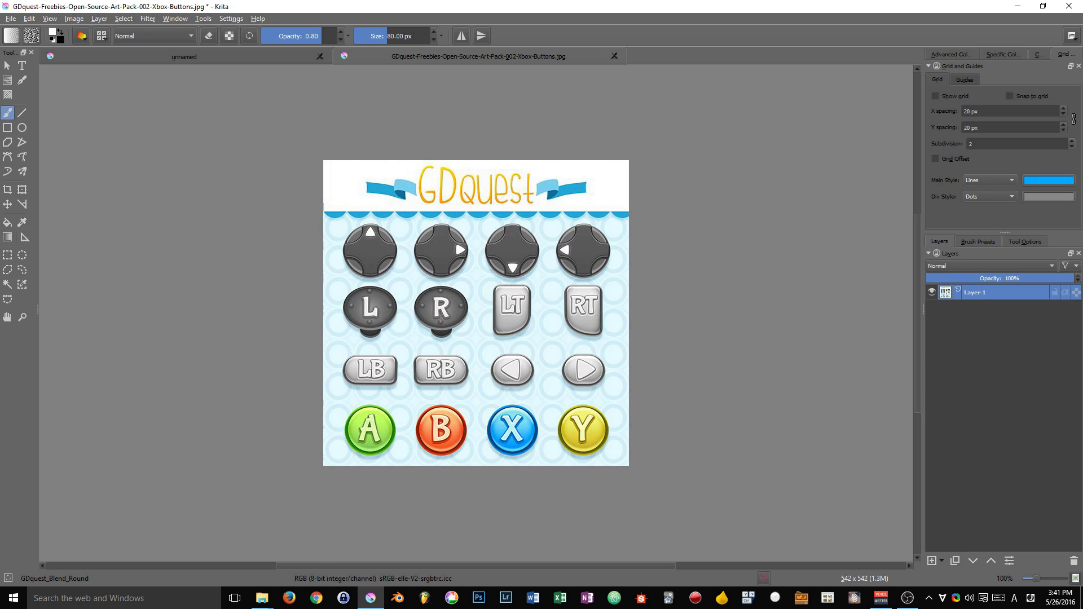
key(ctrl+Tab)
Fit the walk sheet page in view, then return to 100% zoom.
key(2)
key(1)
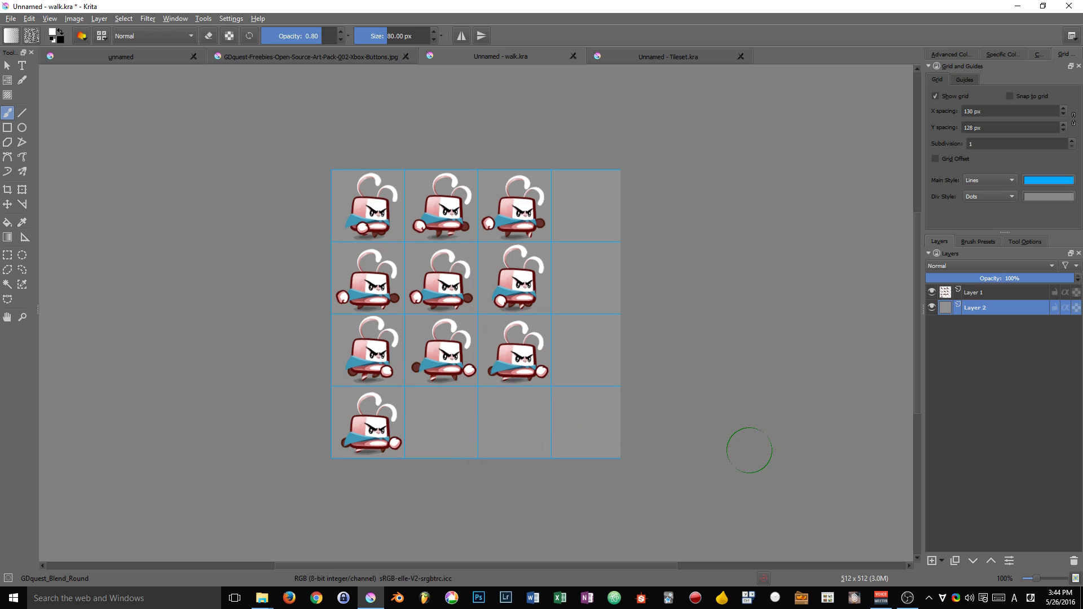
Switch to Tileset.kra, fit the whole page in view, and zoom to inspect the grass and ice tiles.
key(ctrl+Tab)
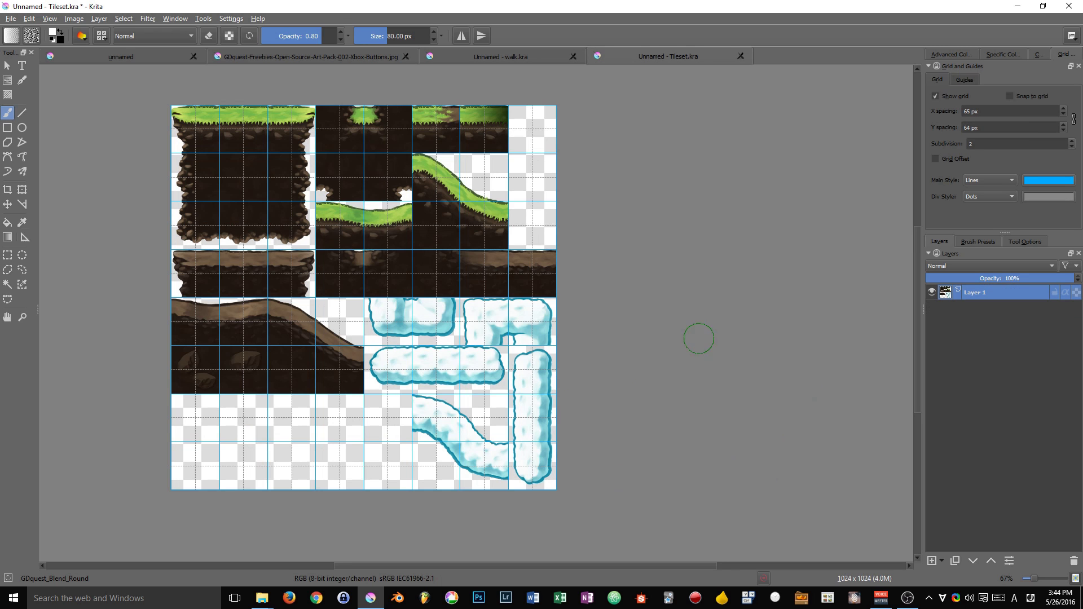
key(ctrl+shift+0)
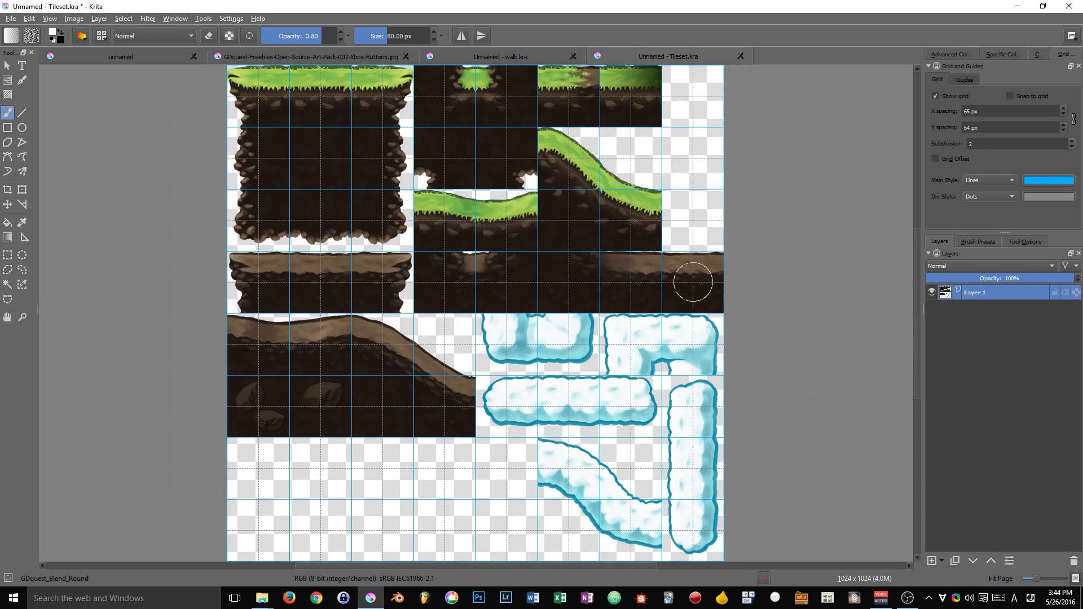
scroll(559, 259, down, 1)
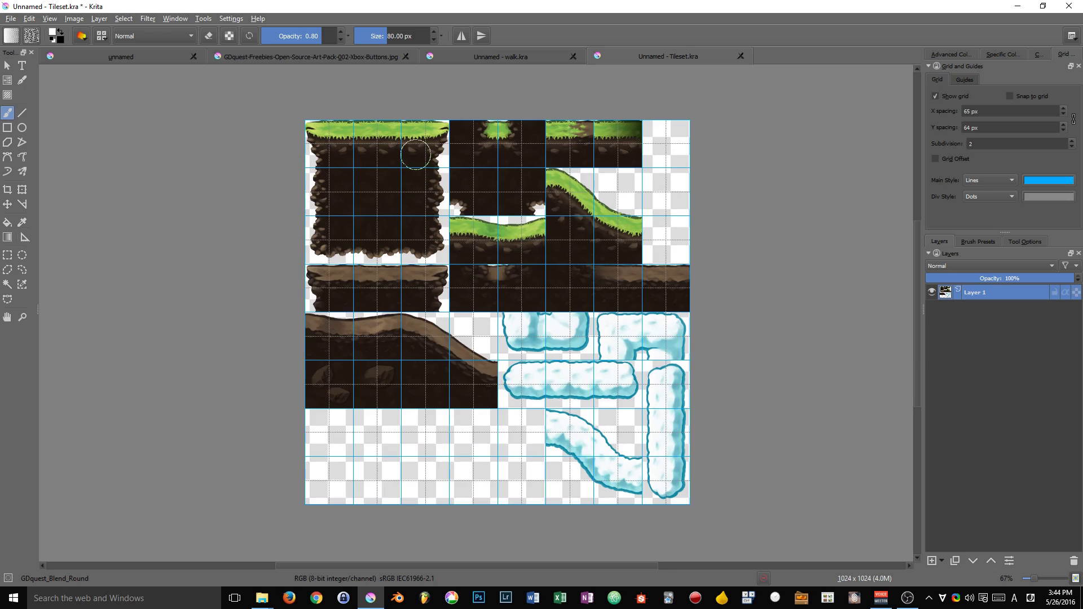
ctrl+scroll(400, 129, up, 1)
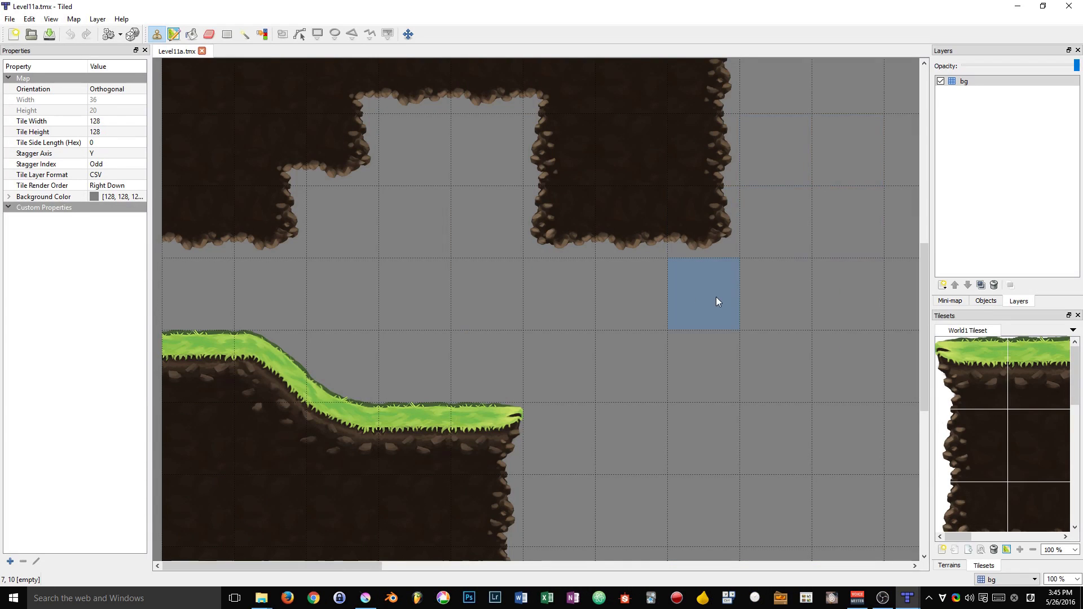
Zoom out the Tiled level and pan to its upper-left area, then return to the tileset in Krita.
scroll(717, 297, down, 5)
scroll(716, 297, right, 8)
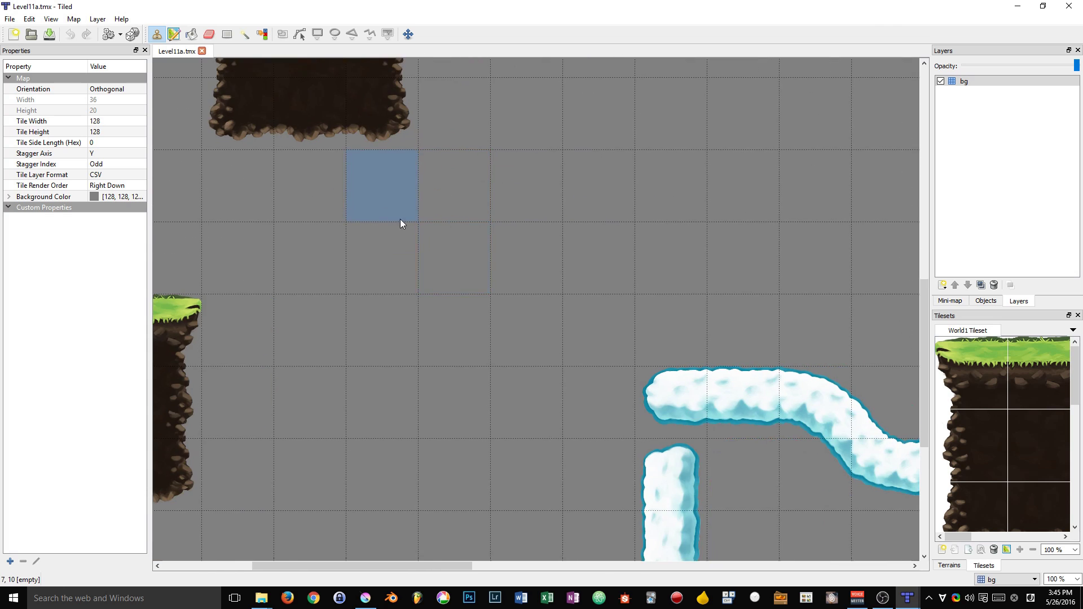
scroll(458, 166, down, 3)
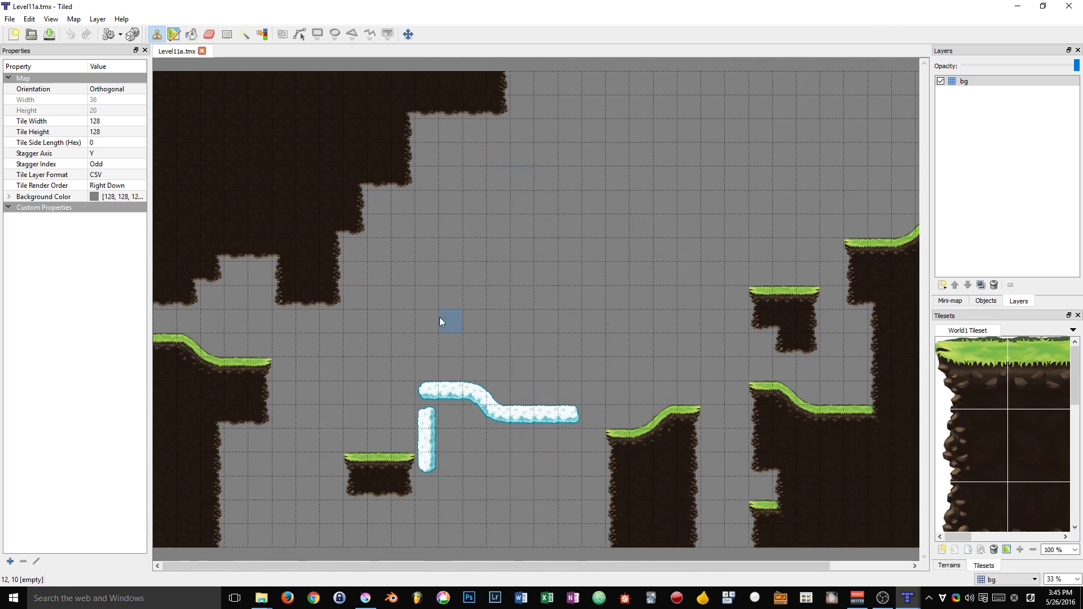
scroll(496, 367, down, 1)
scroll(423, 339, right, 1)
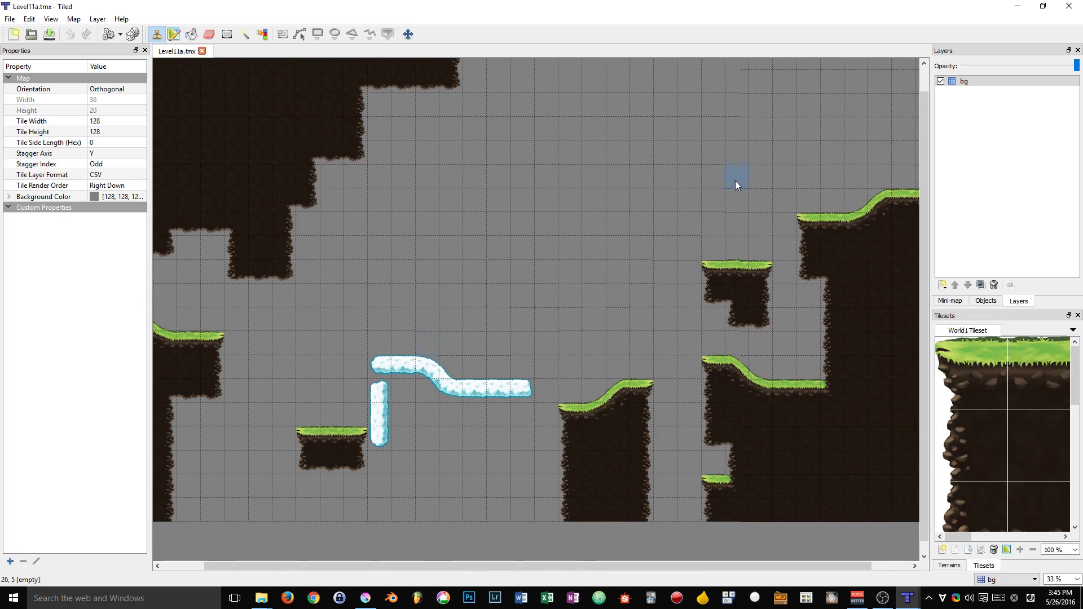
drag(318, 370, 463, 408)
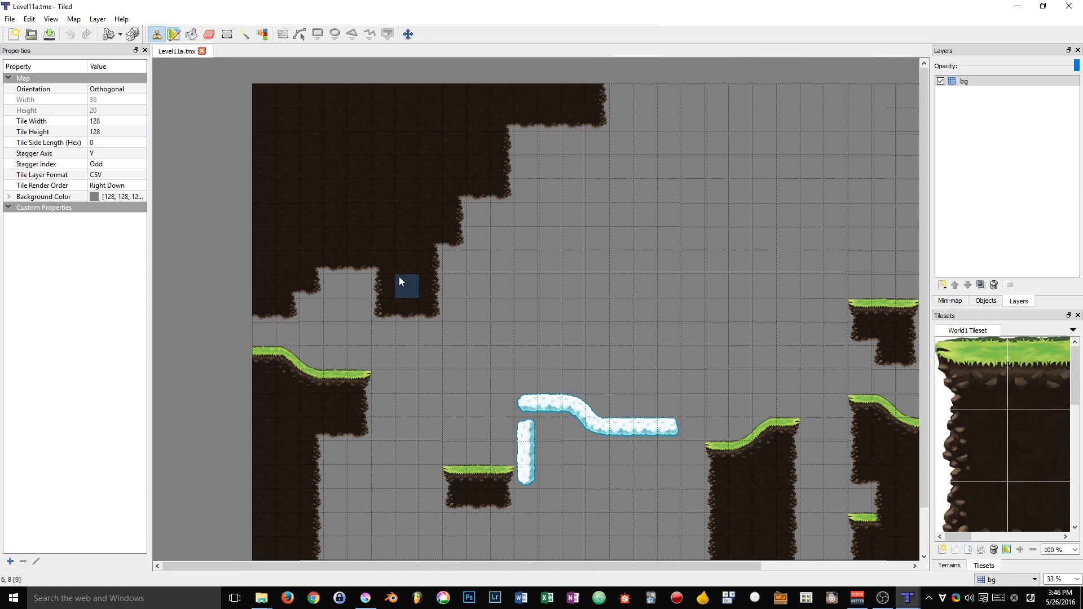
click(365, 598)
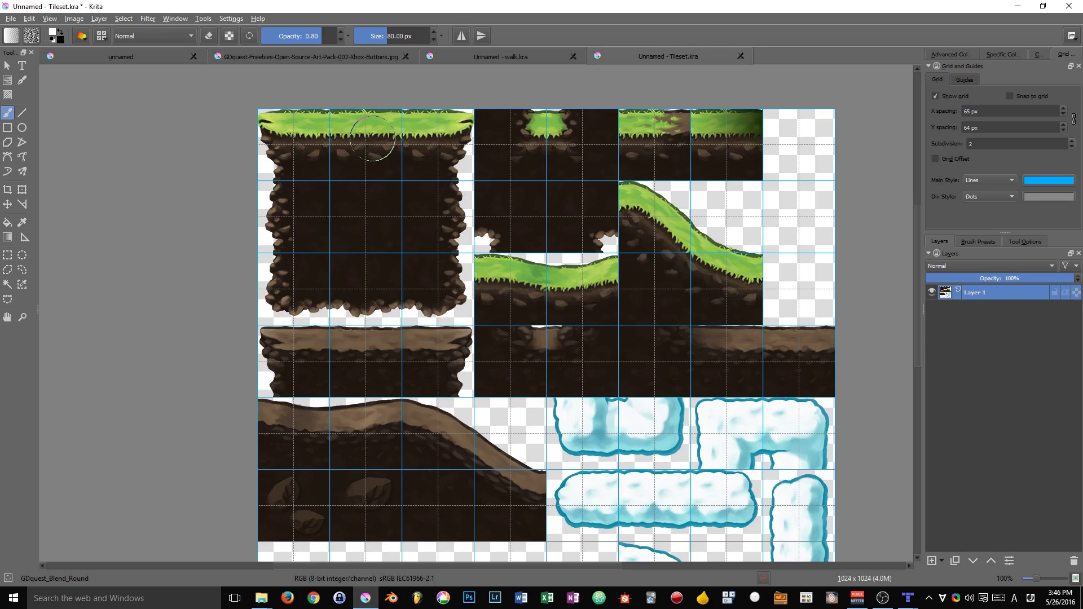
Make a rectangular selection over a square area of the grass-topped dirt block.
scroll(373, 156, up, 2)
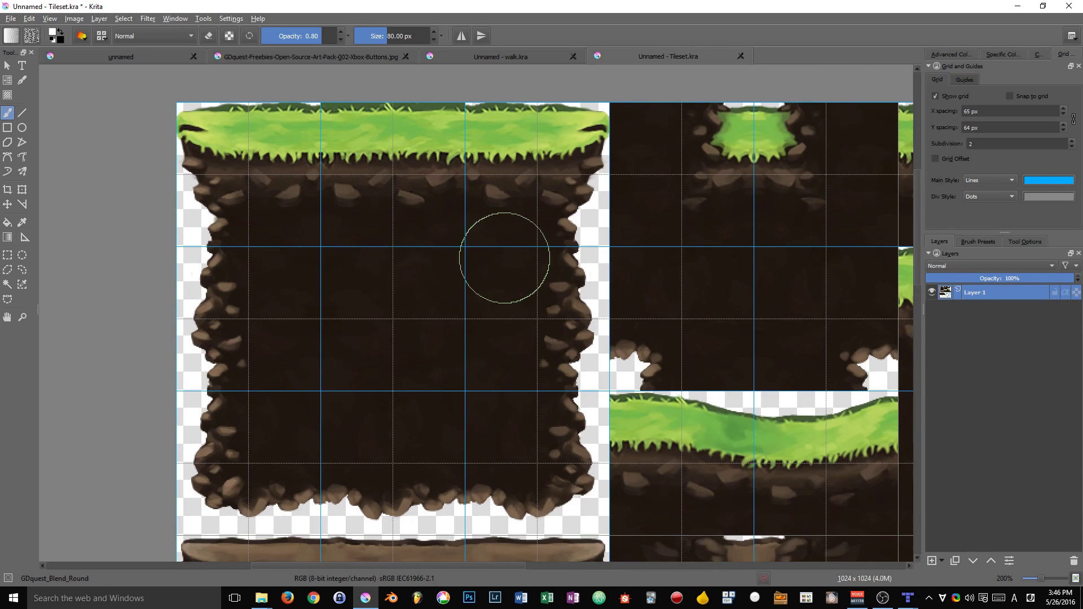
key(ctrl+r)
drag(321, 103, 472, 250)
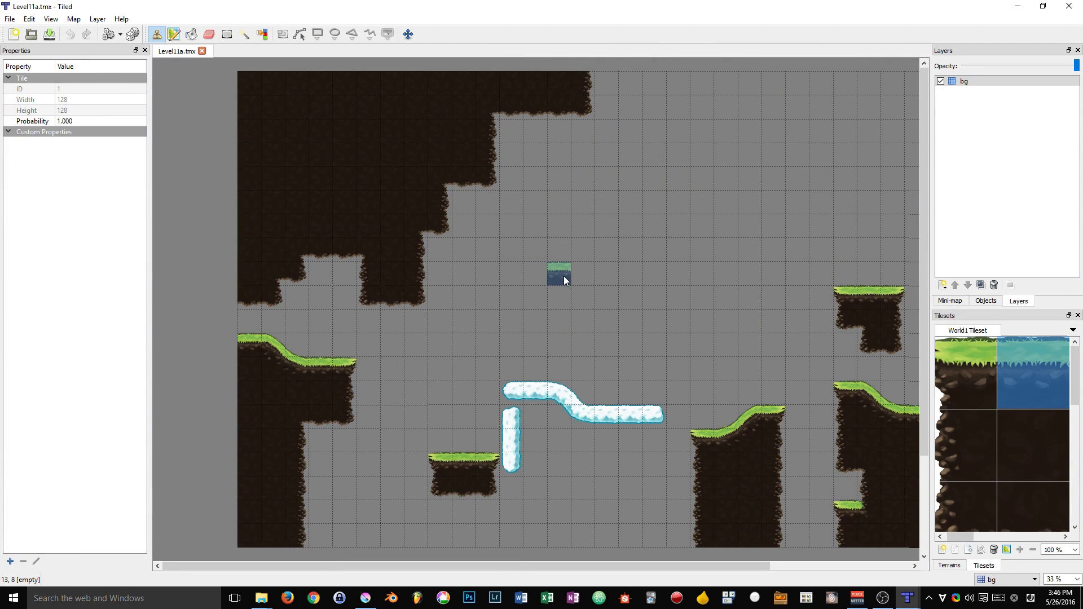
Place the grass ledge on the Tiled map, zoom in on it, and clear the tileset selection in Krita.
click(565, 279)
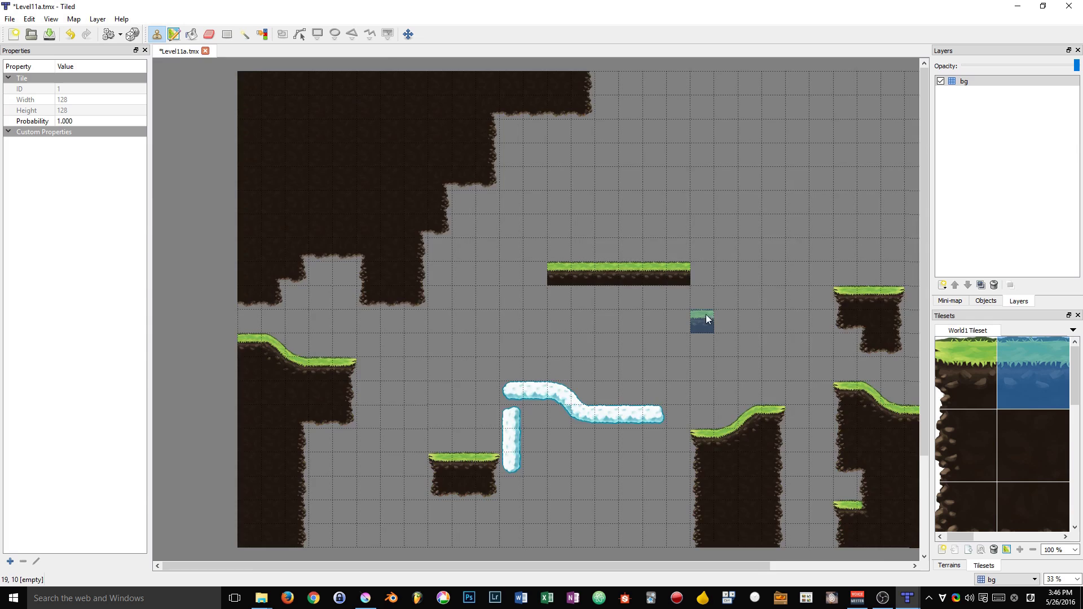
scroll(701, 314, up, 2)
scroll(526, 225, up, 1)
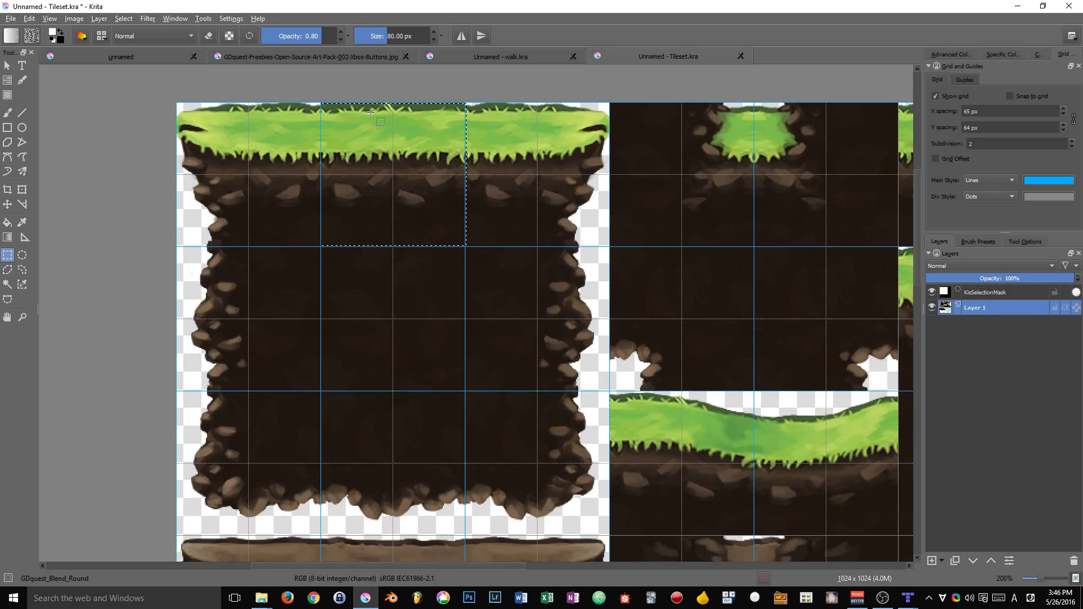
key(ctrl+shift+a)
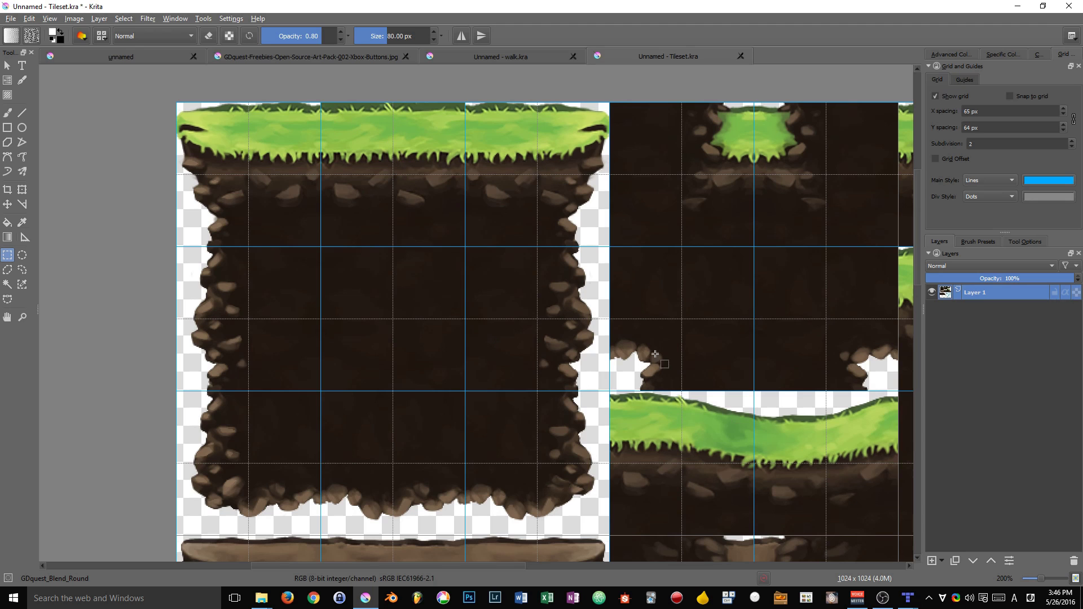
Switch back to the Tiled level editor and zoom the map out.
key(alt+Tab)
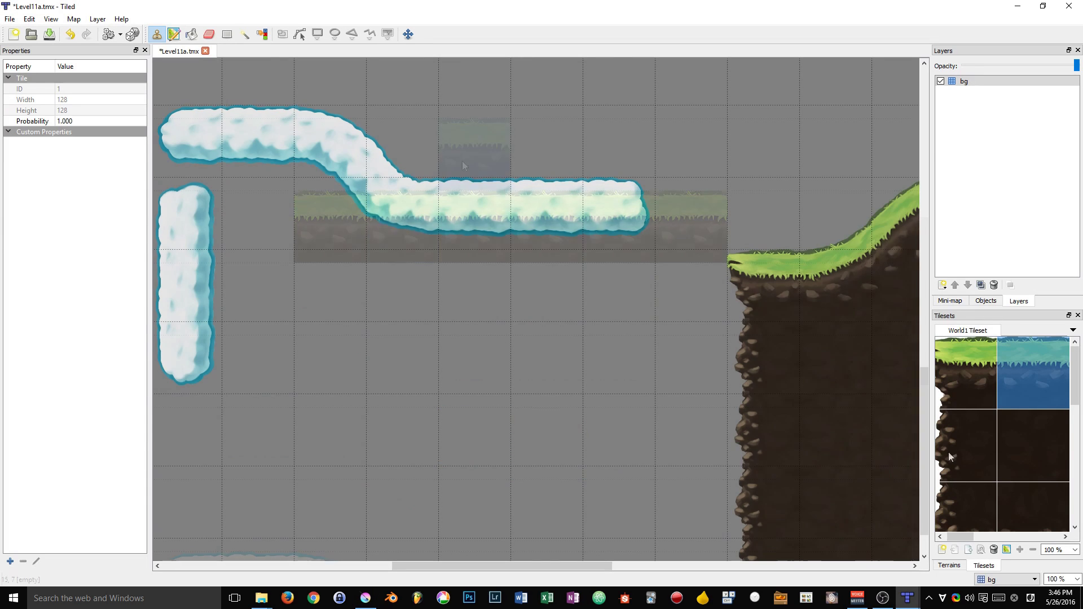
scroll(551, 395, down, 4)
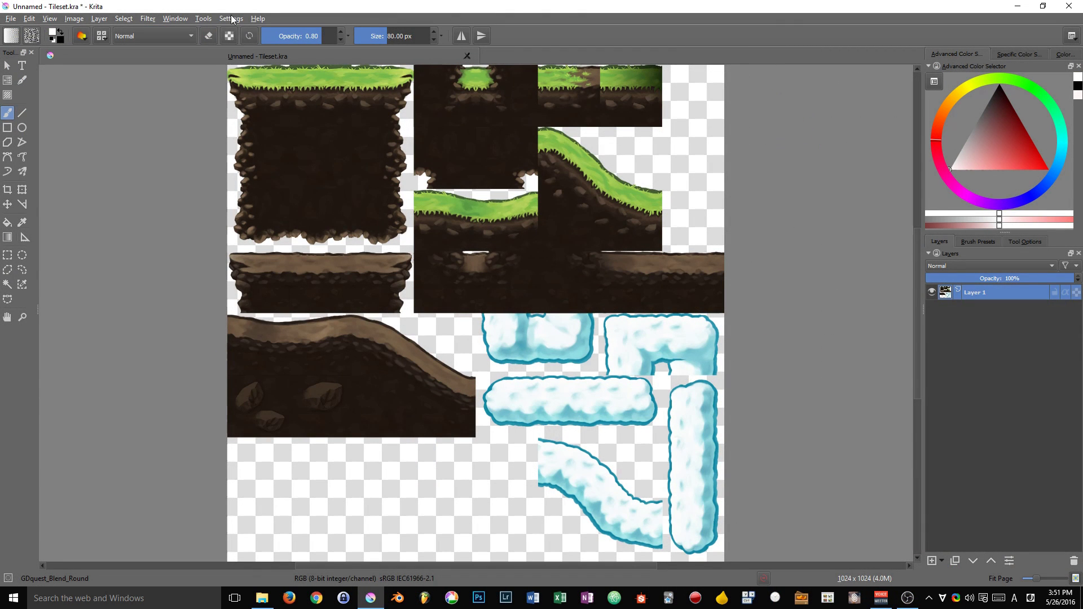
Open the Grid and Guides docker from Settings > Dockers.
click(230, 18)
mouse_move(283, 108)
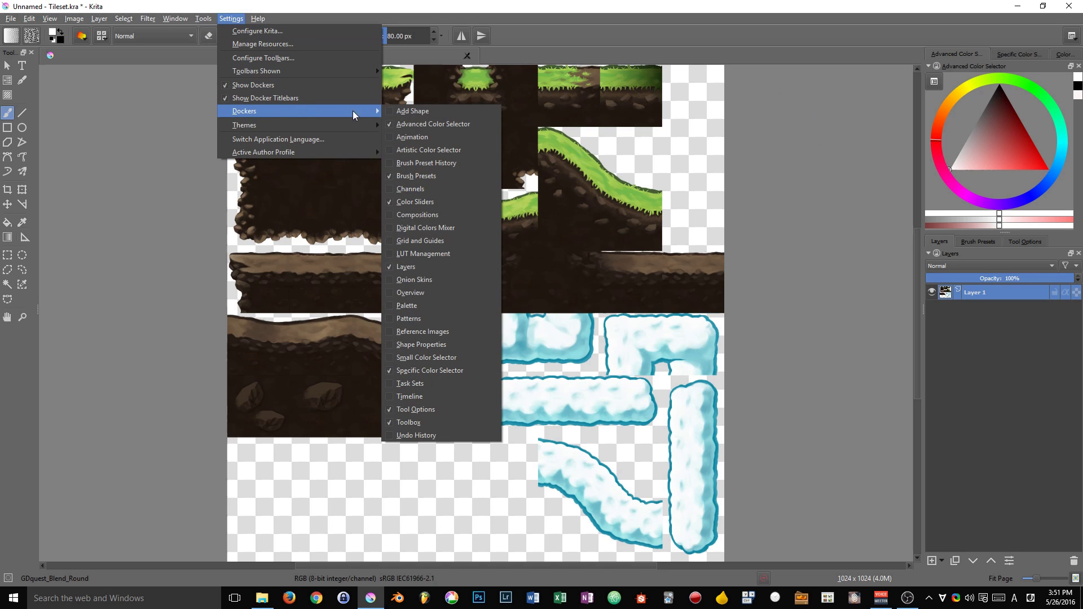
click(421, 241)
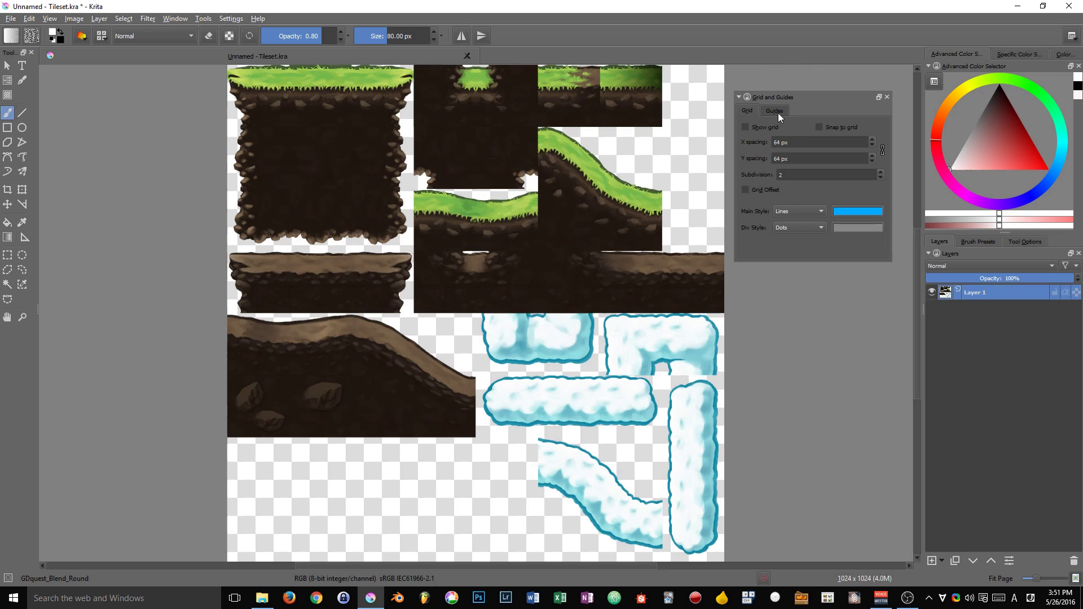
Tick Show grid in the docker so the 64 px grid appears, then check the View menu without changes.
click(746, 128)
click(750, 127)
click(750, 127)
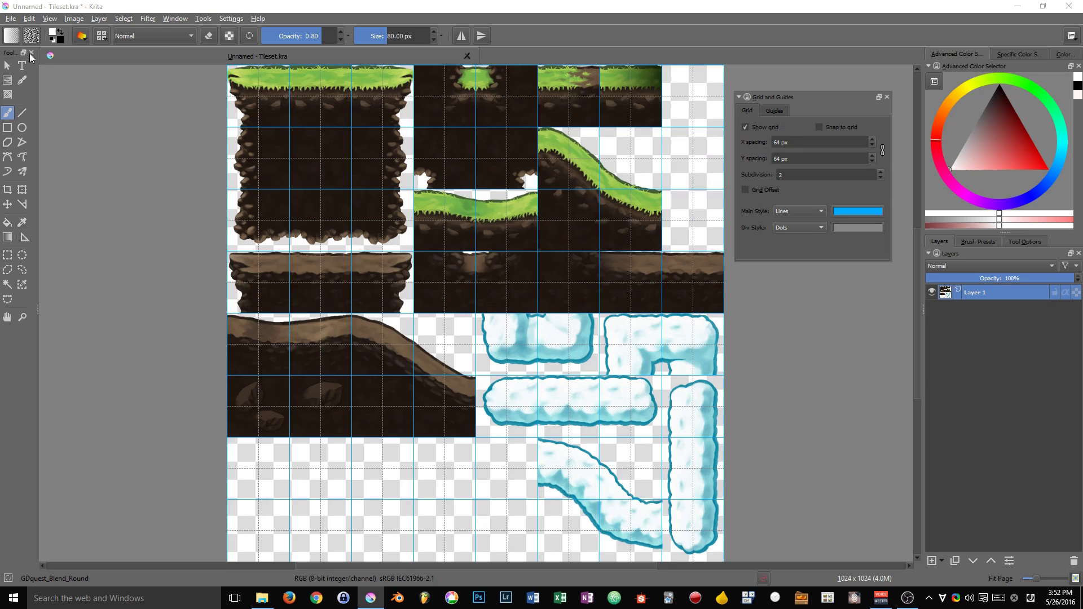
click(53, 19)
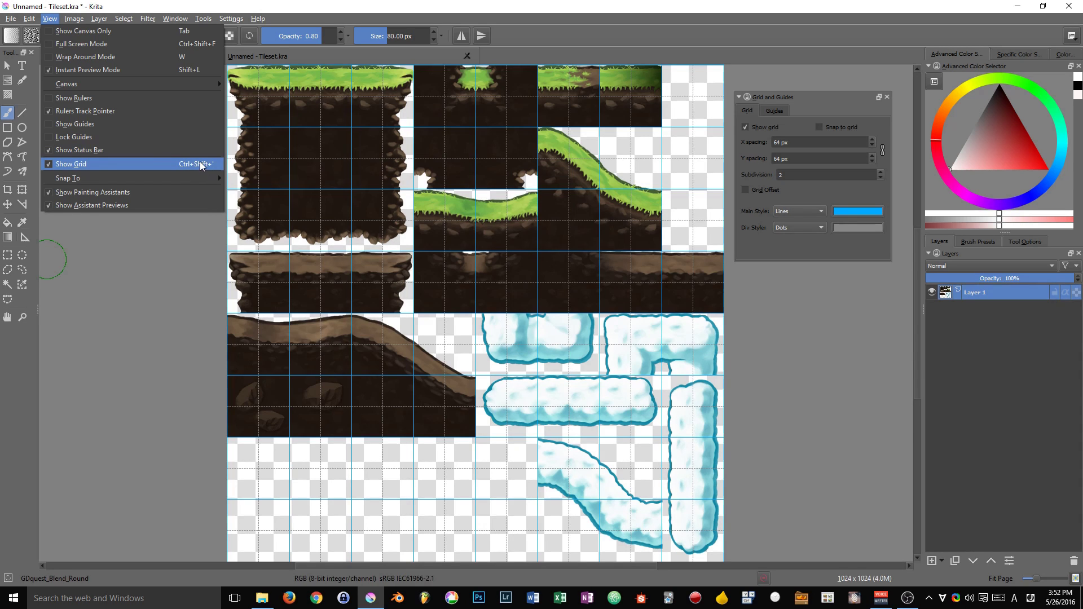
click(607, 227)
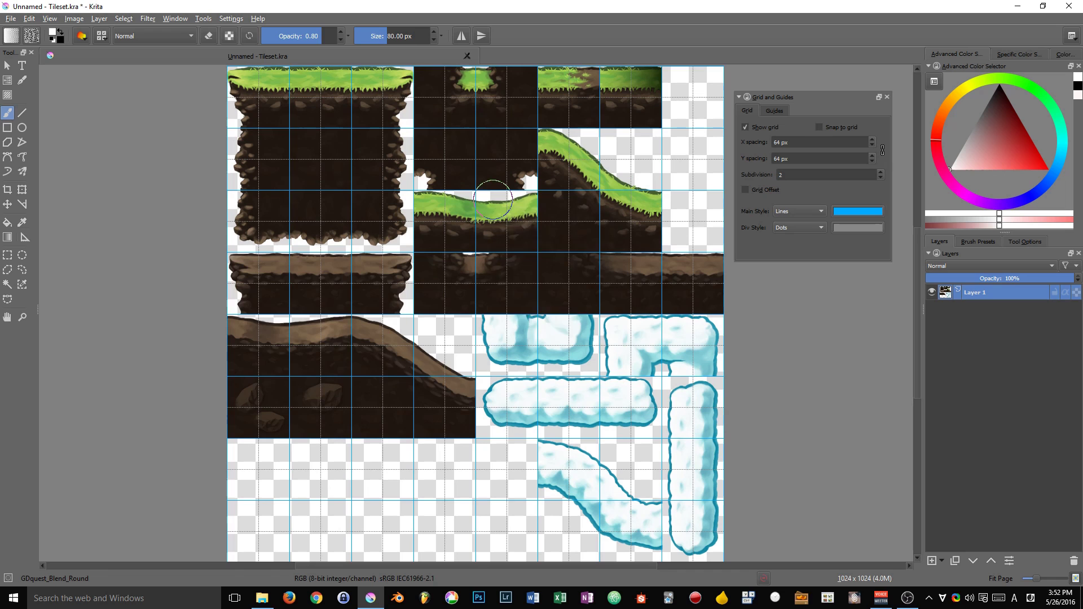
Change the grid to 128 px X and Y spacing with subdivision 1, leaving snapping unchanged.
key(shift+s)
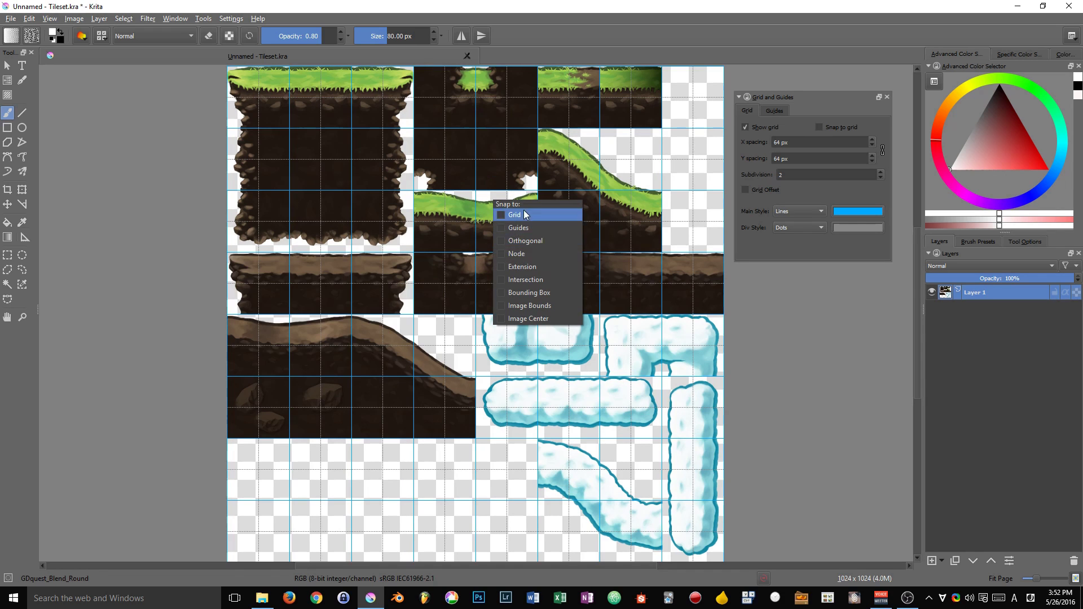
drag(770, 369, 770, 368)
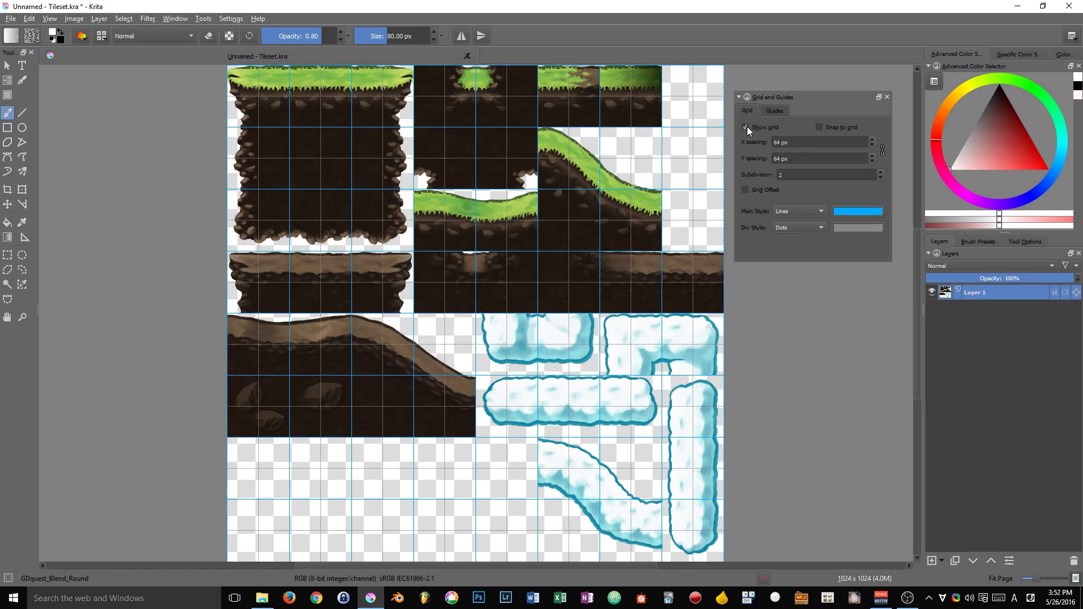
key(Tab)
scroll(801, 172, down, 1)
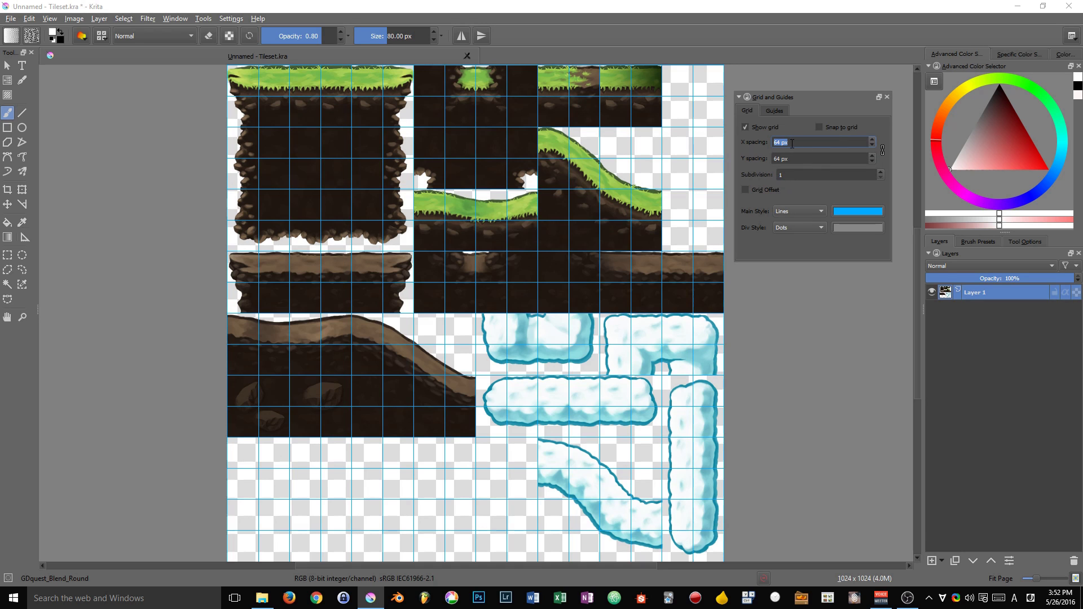
text(128)
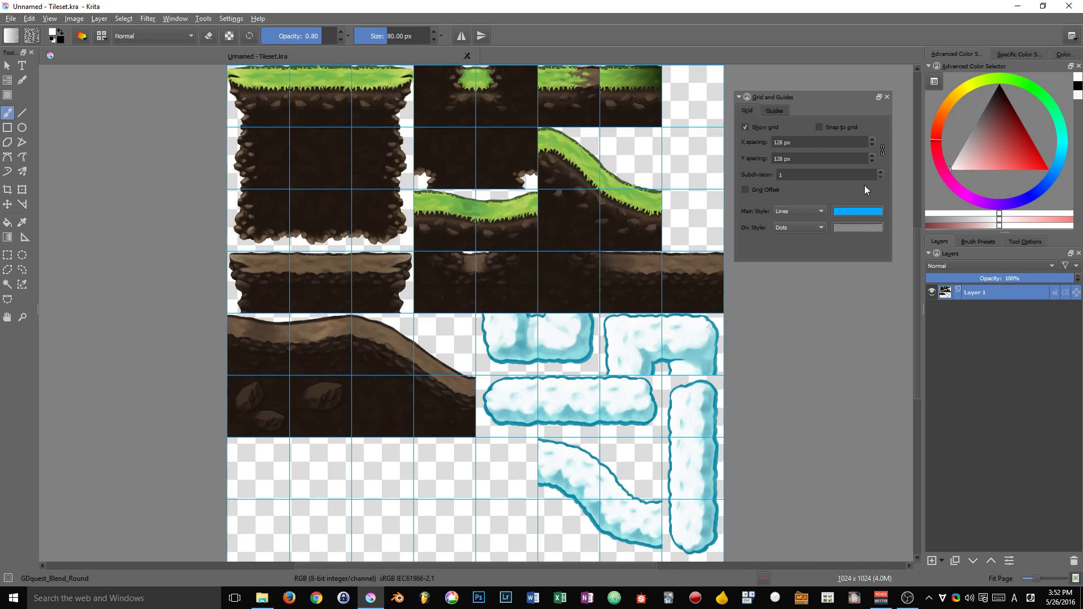
click(884, 150)
drag(793, 142, 751, 150)
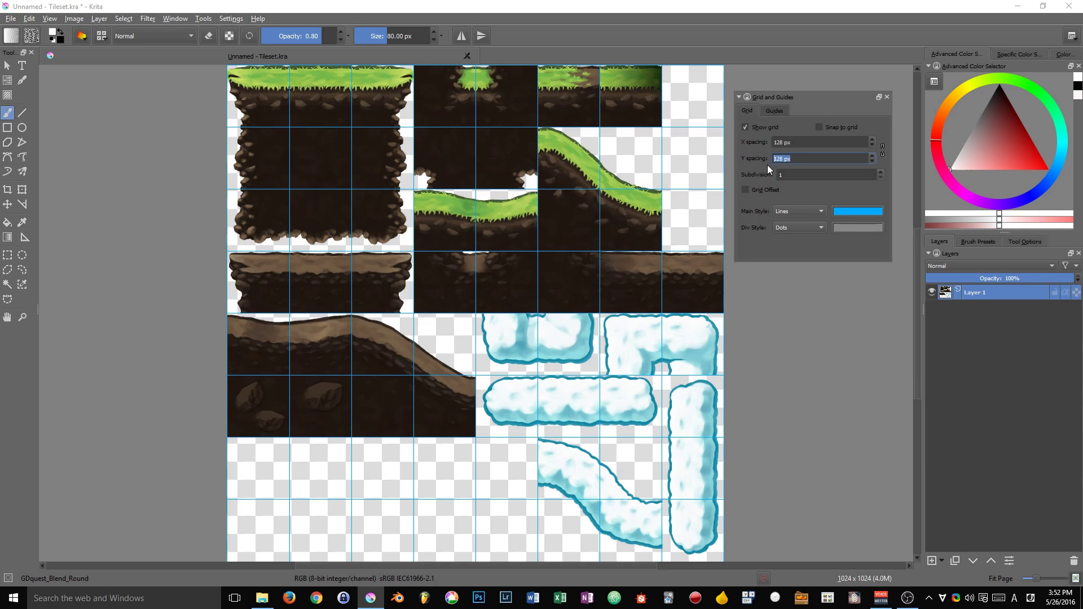
text(256)
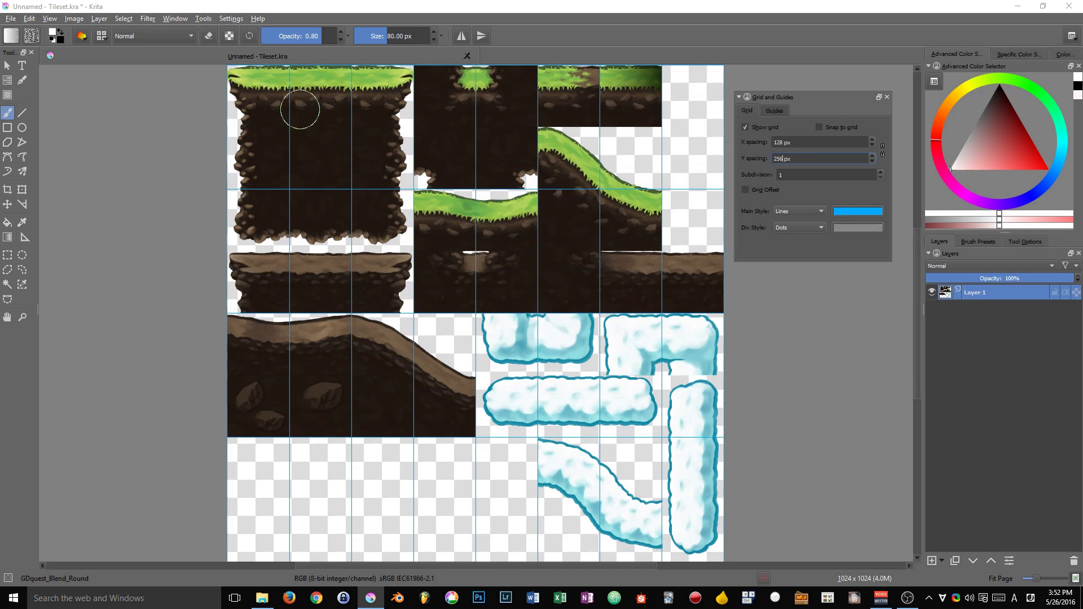
drag(808, 159, 724, 153)
text(128)
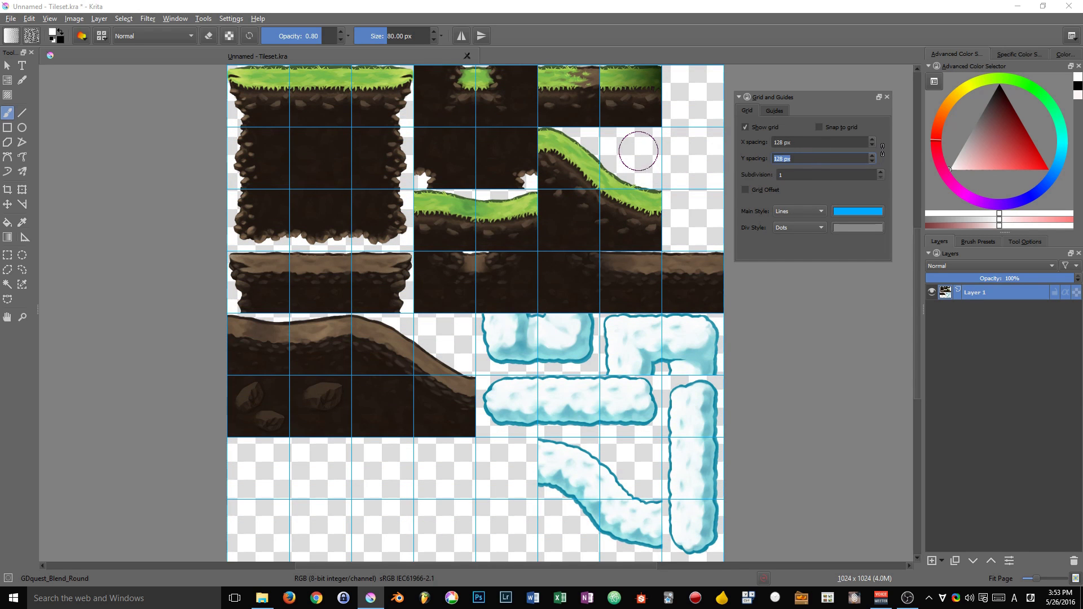
key(BackSpace)
key(BackSpace)
key(BackSpace)
text(256)
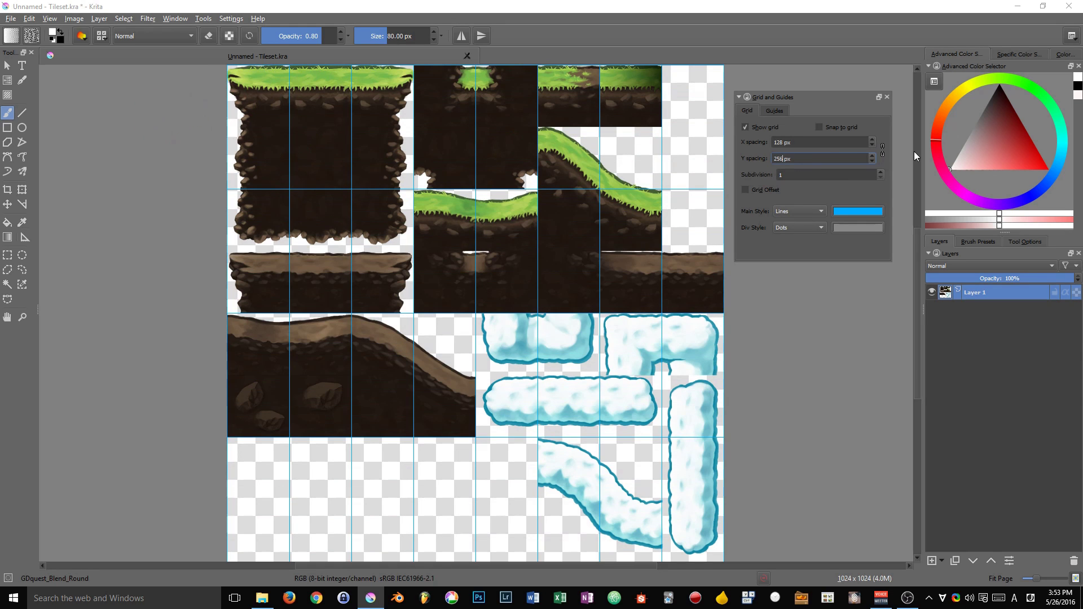
click(883, 150)
double_click(801, 141)
text(64)
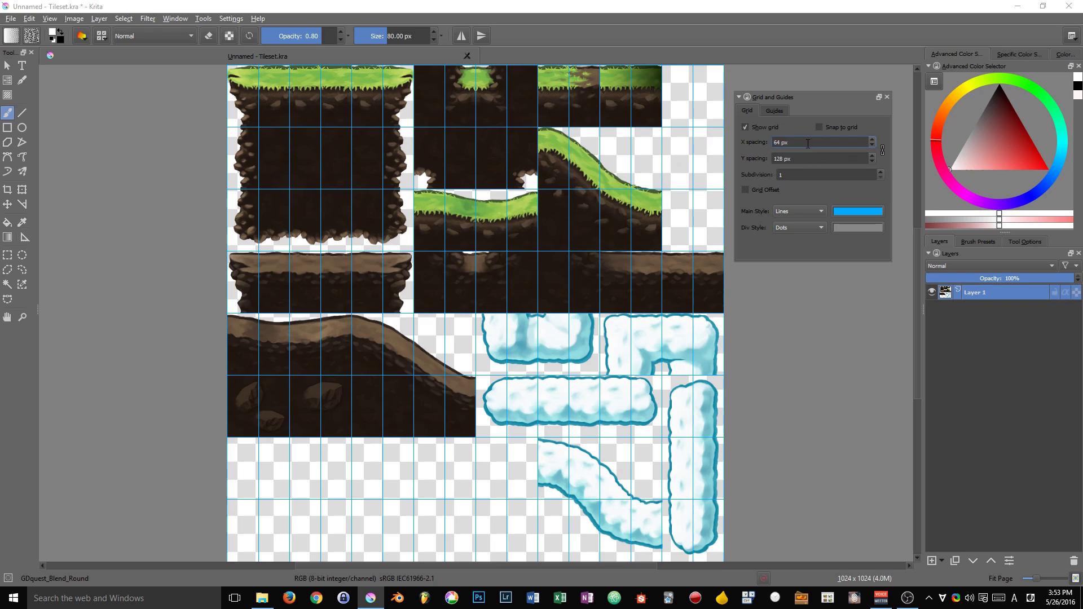
double_click(788, 158)
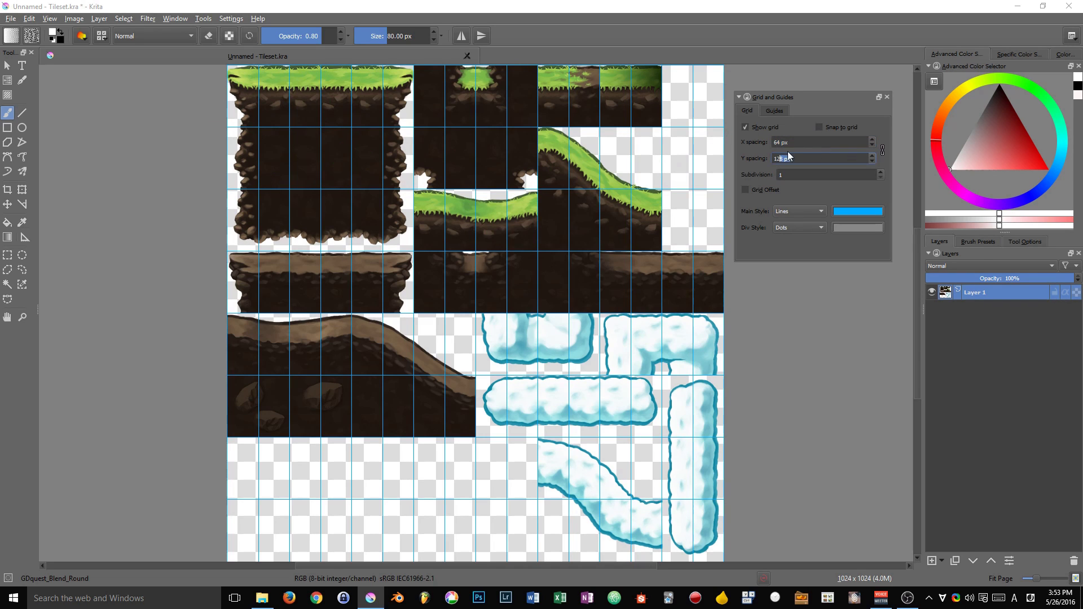
click(883, 151)
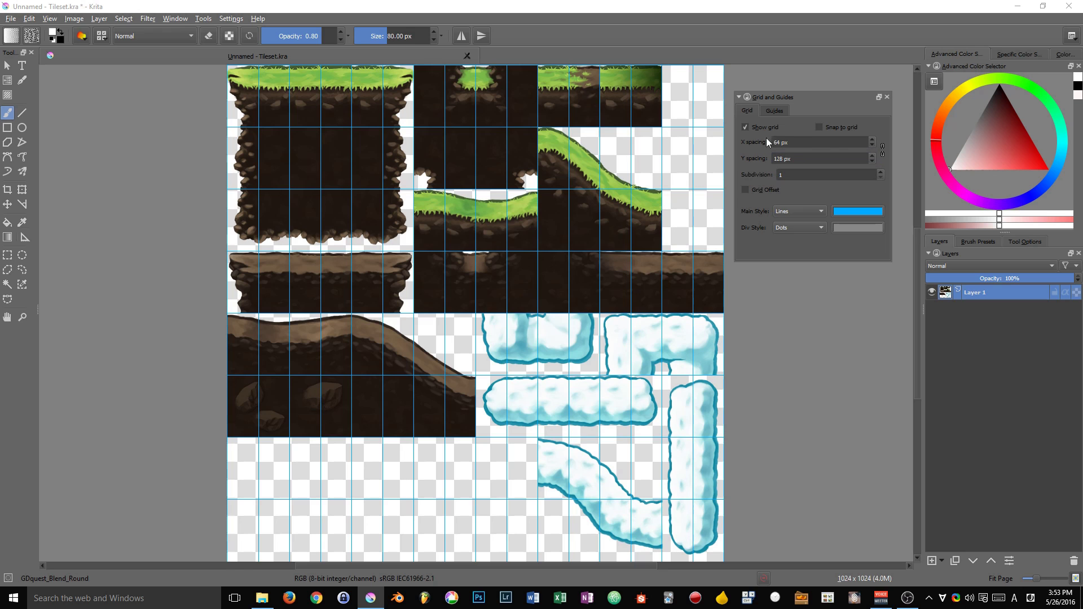
double_click(830, 140)
text(128)
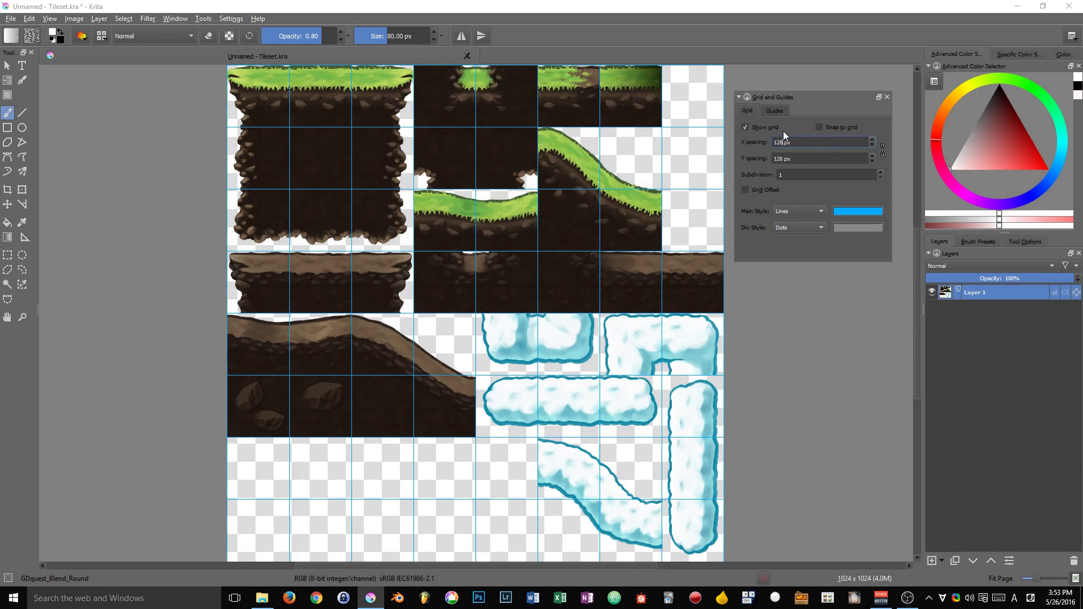
key(Tab)
key(Return)
Set Subdivision to 2 and X spacing to 64 px, with Y following through the link.
key(Tab)
text(3)
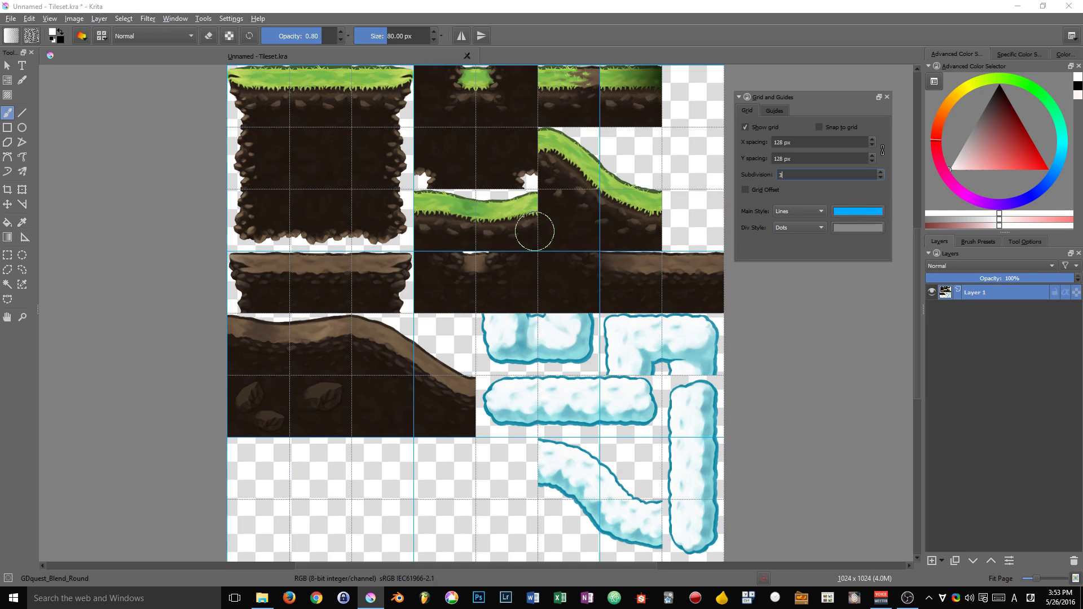
text(2)
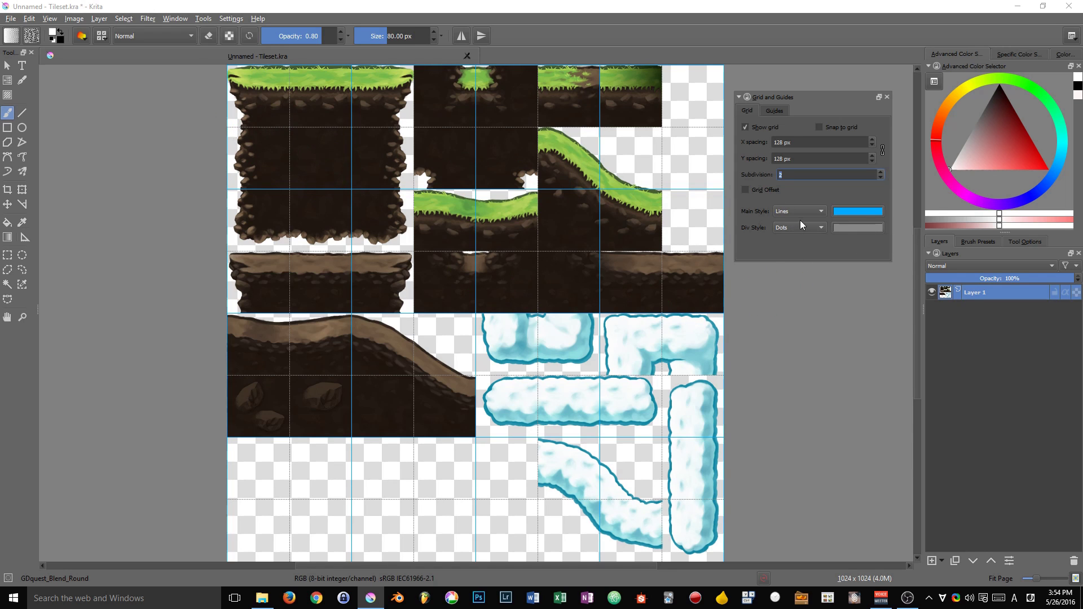
text(1)
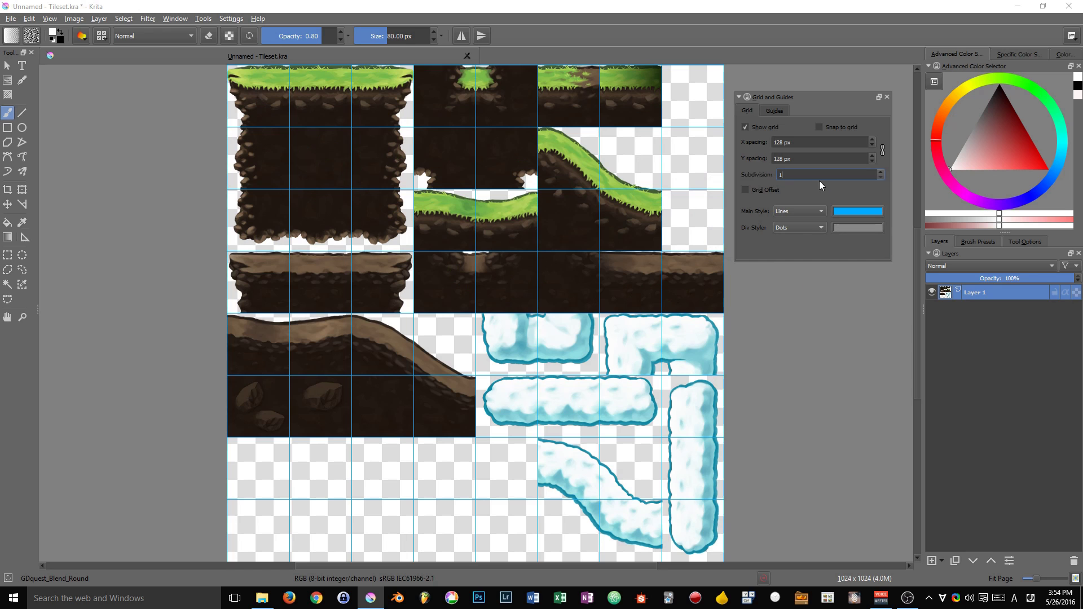
key(BackSpace)
text(2)
click(817, 141)
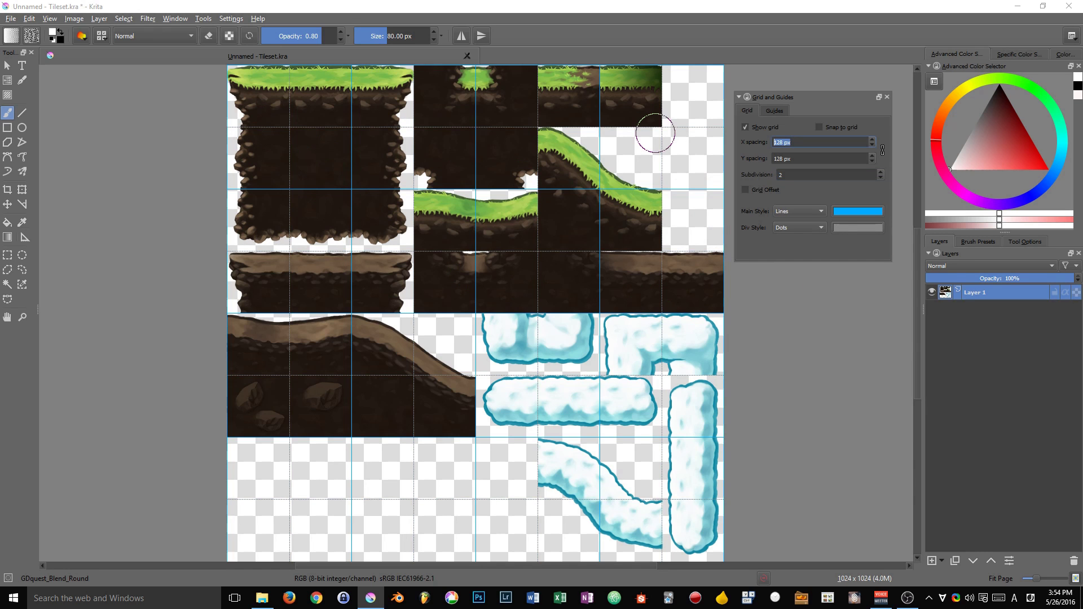
text(64)
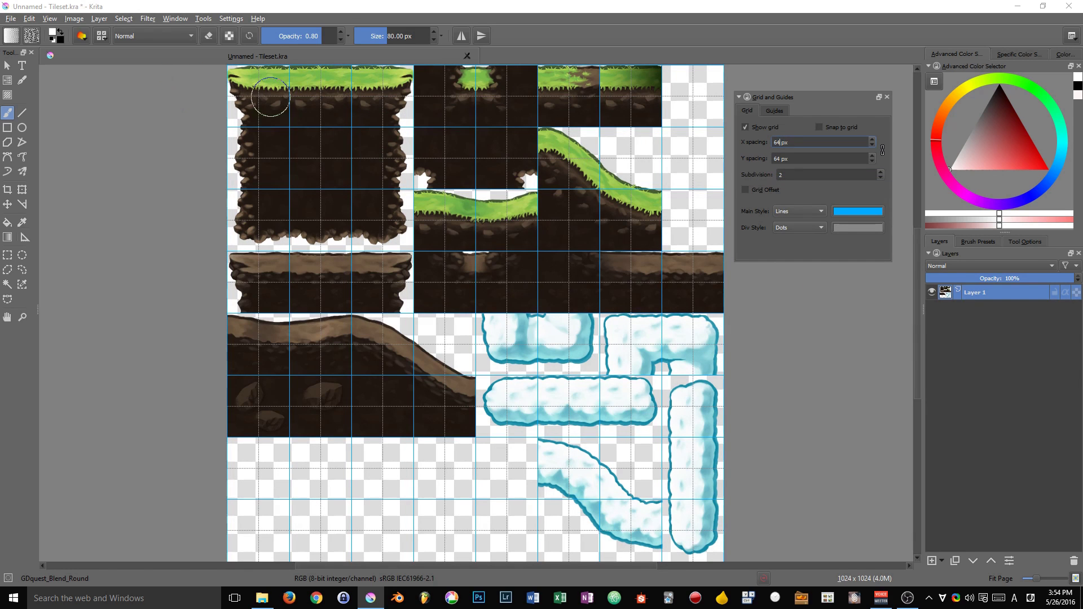
click(805, 174)
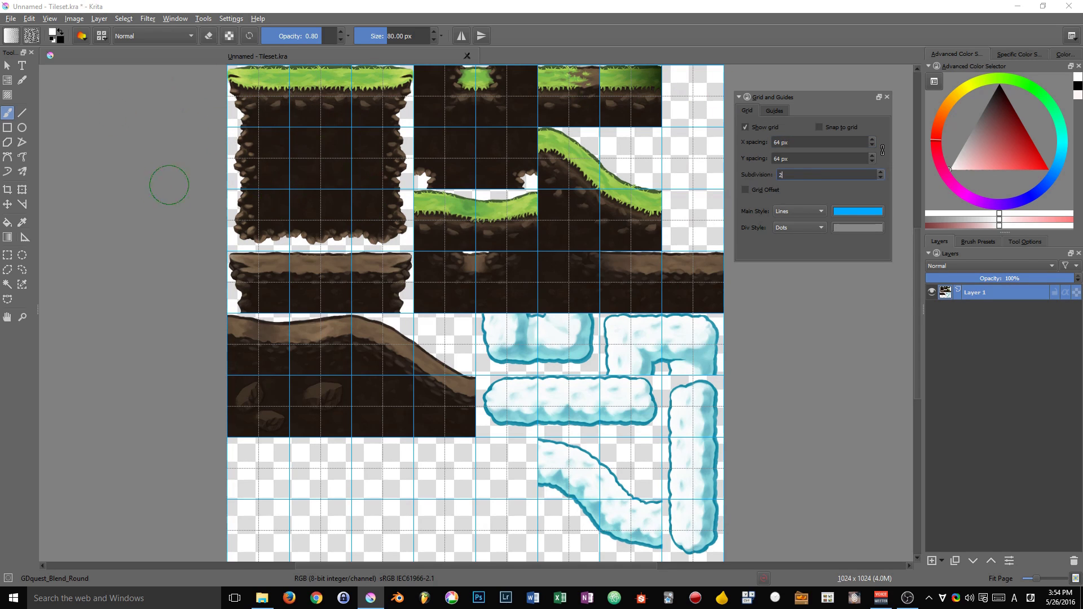
click(746, 190)
click(819, 209)
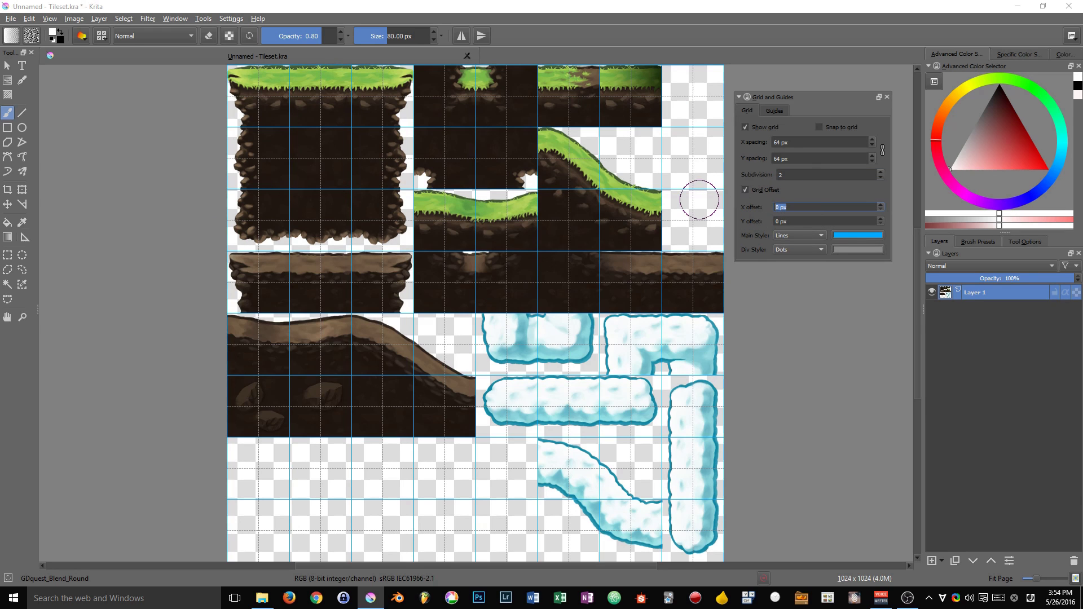
text(32)
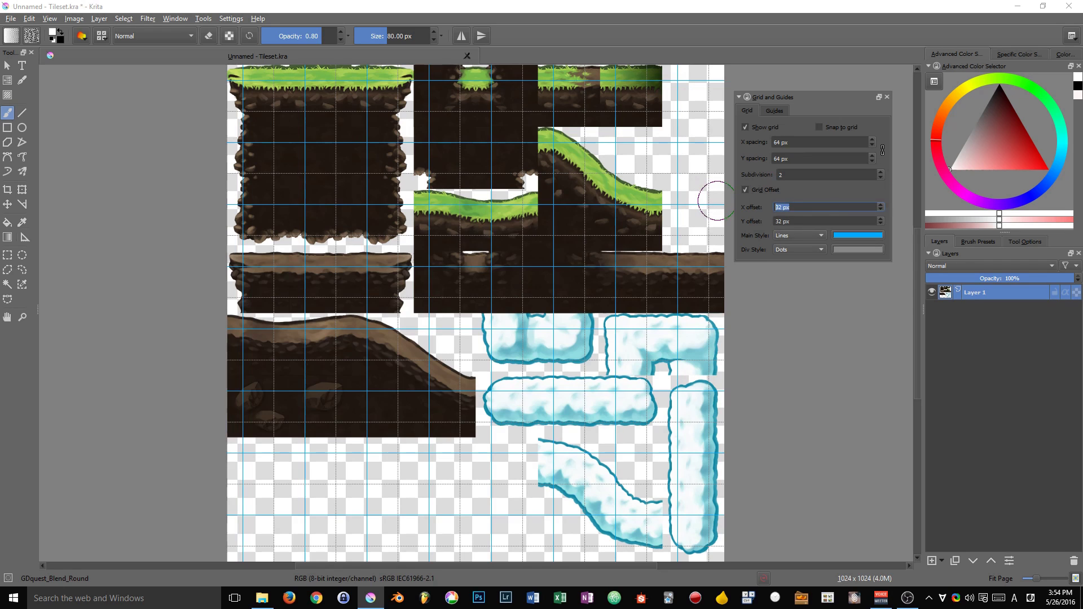
click(746, 190)
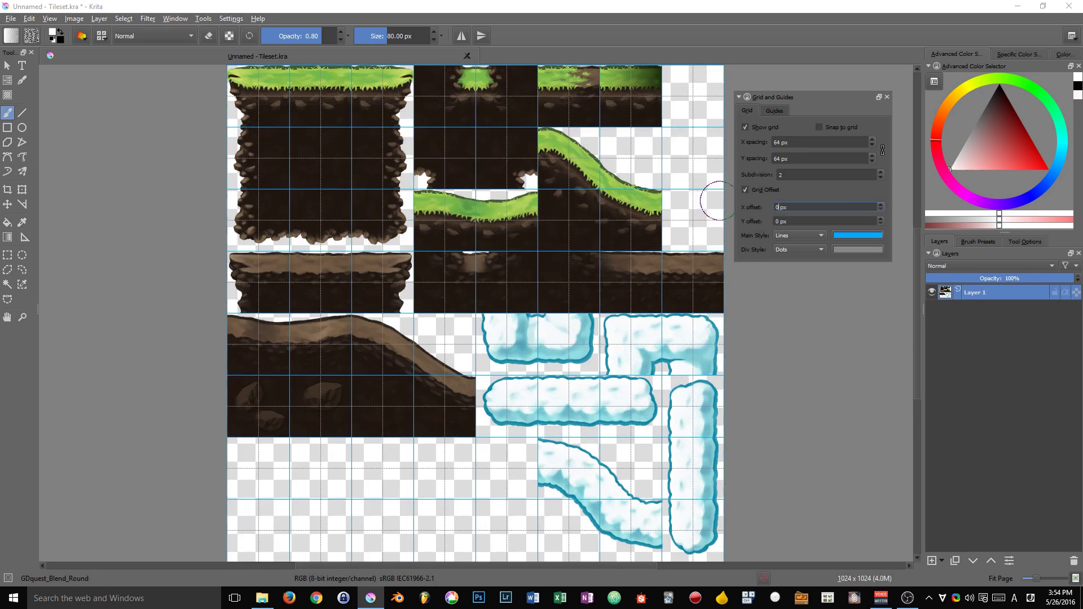
click(748, 191)
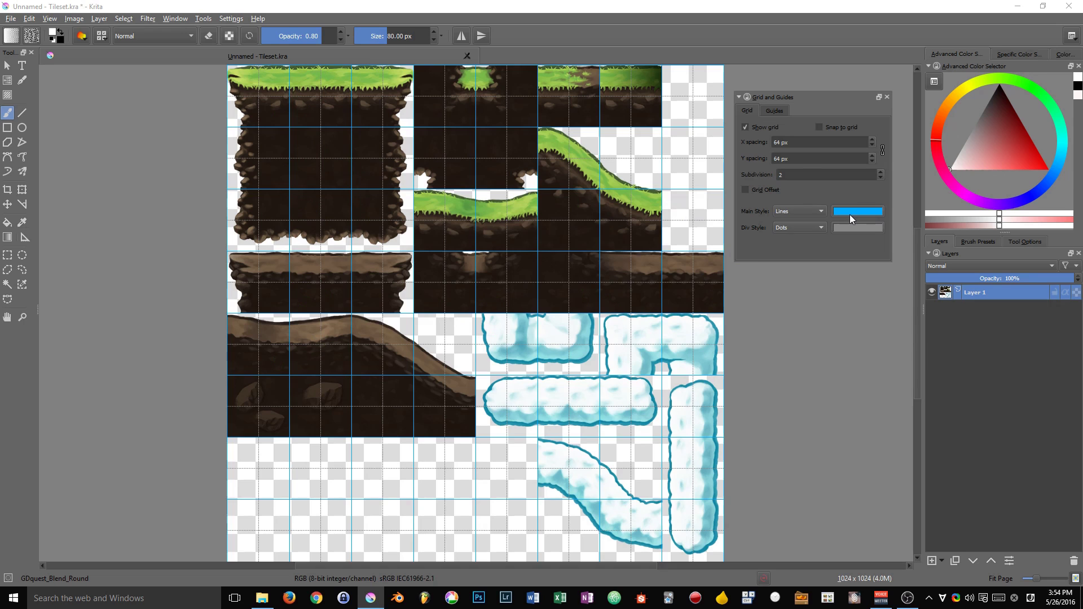
click(805, 211)
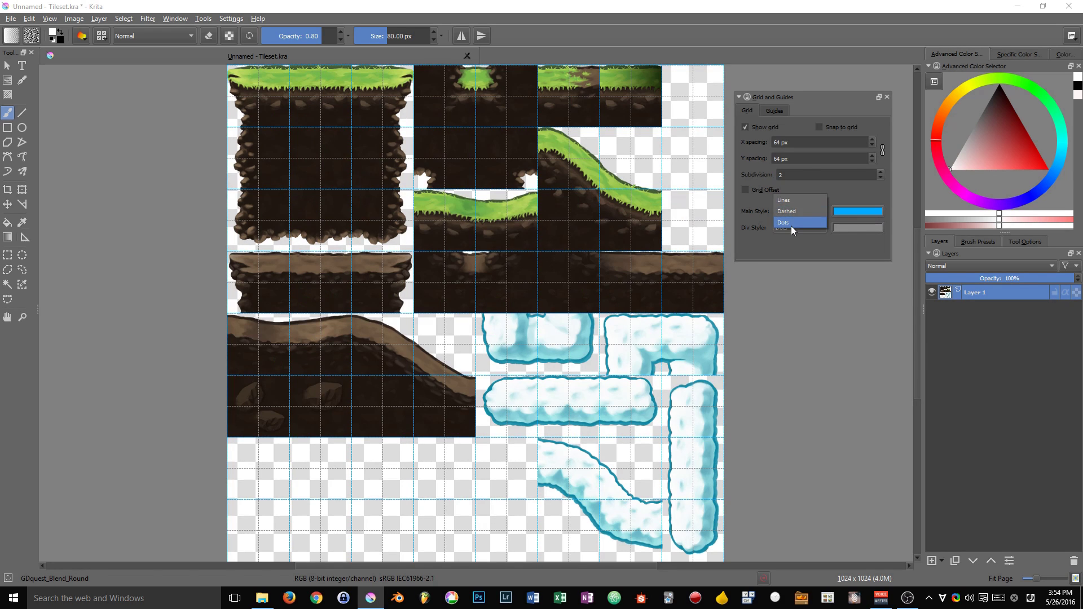
click(791, 226)
click(795, 211)
click(802, 189)
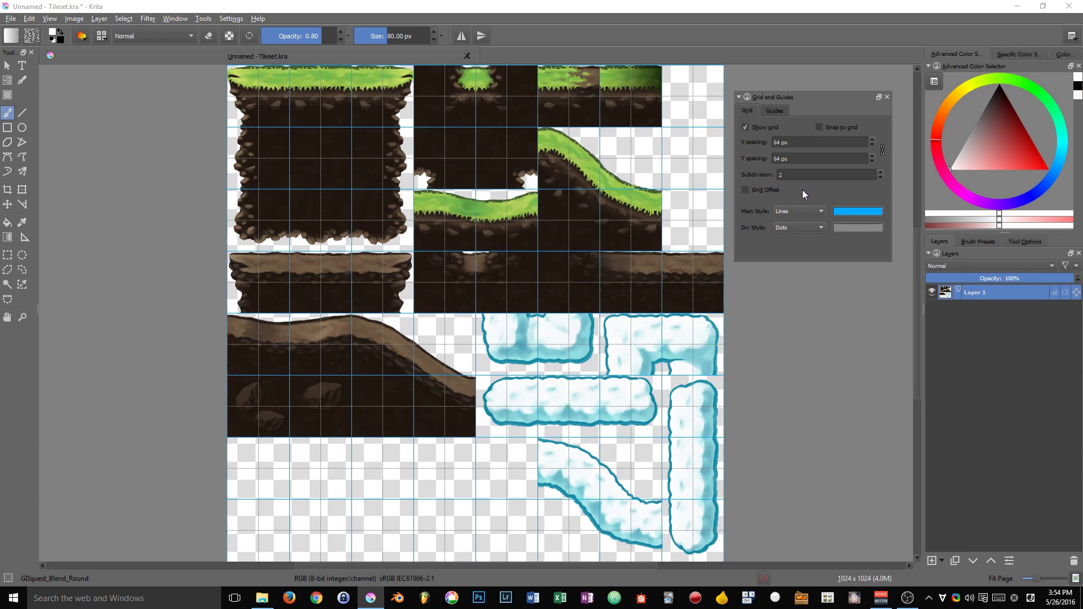
click(871, 214)
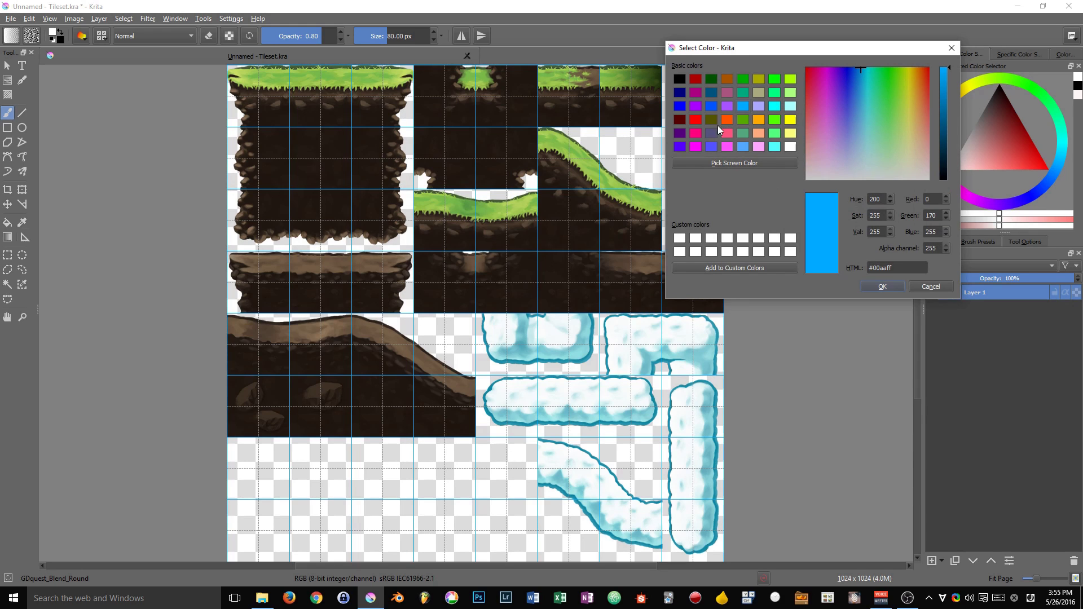
click(696, 119)
click(882, 286)
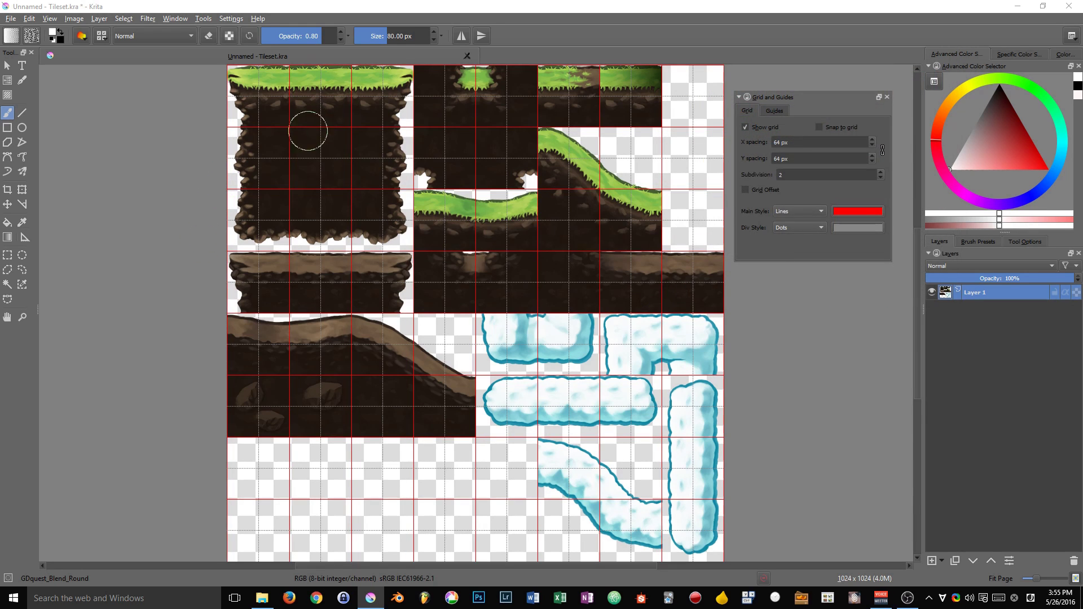
click(848, 212)
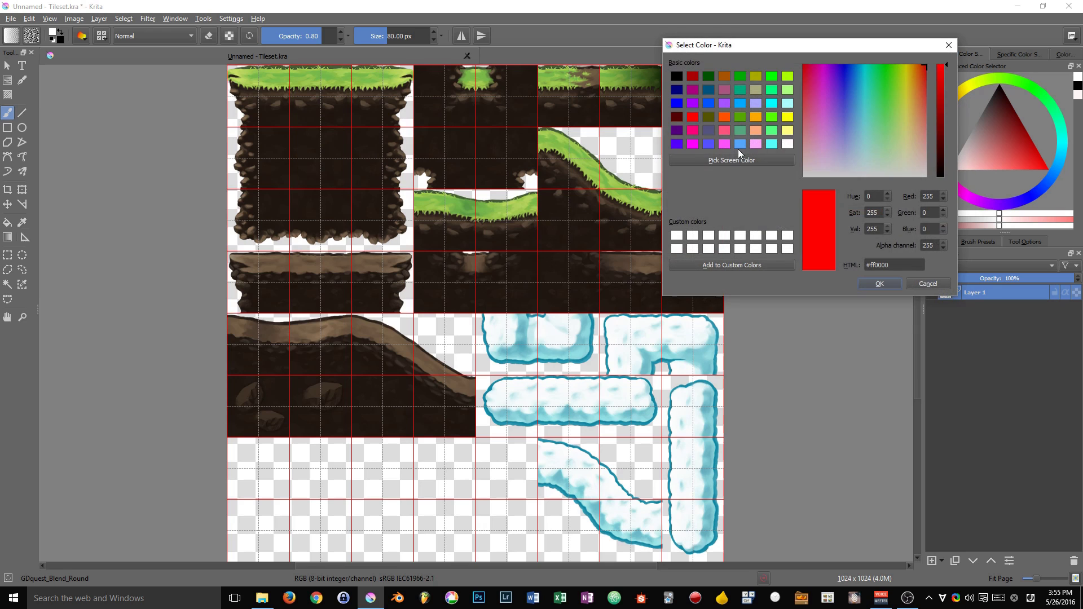
click(740, 105)
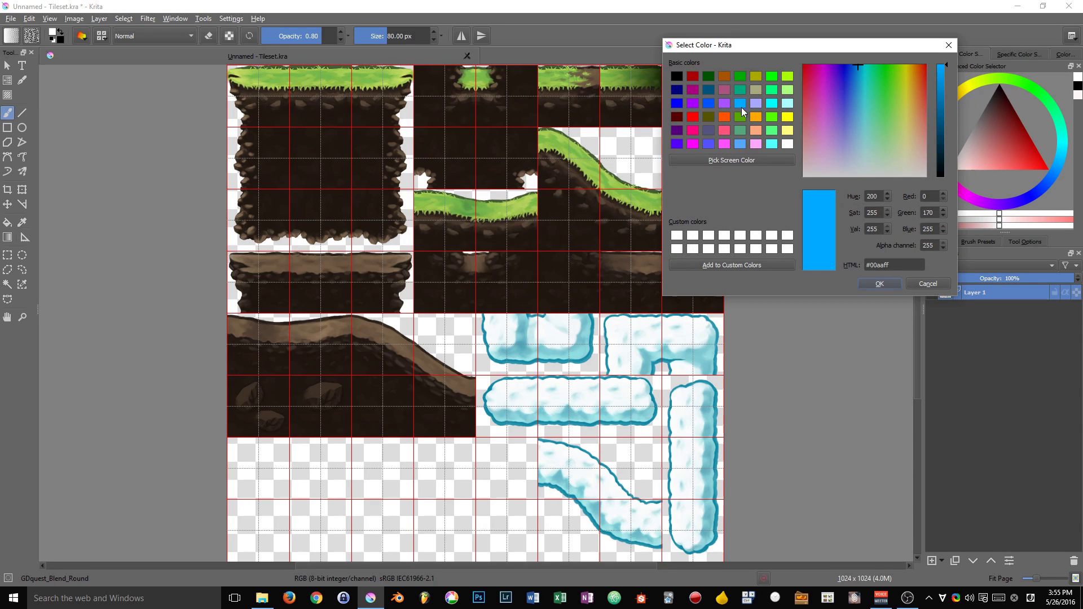
click(880, 284)
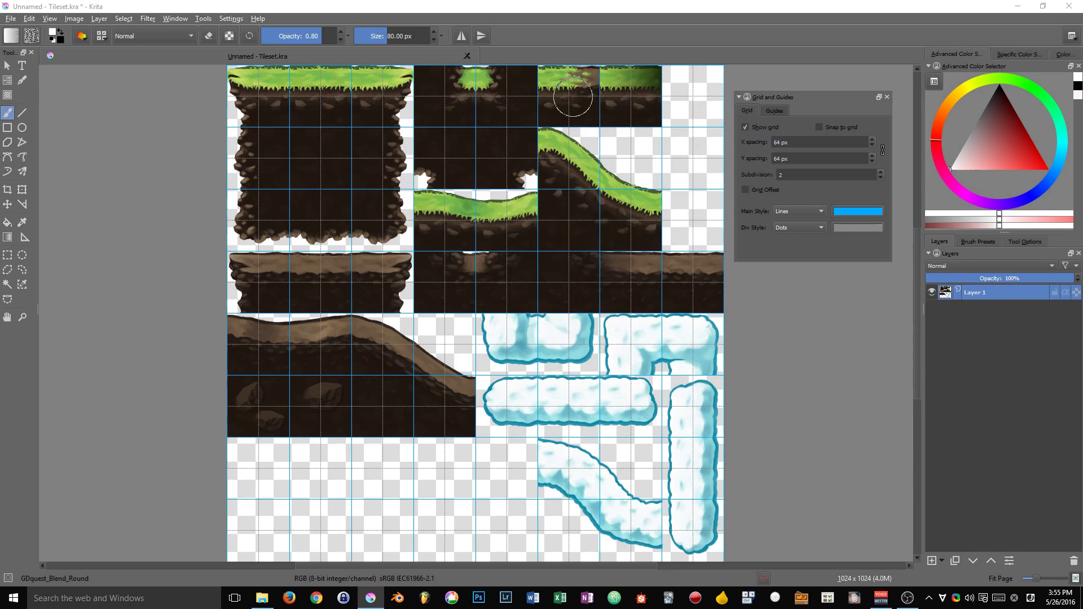
Enter 12 in the subdivision field and try the Solid style for subdivision lines.
double_click(779, 175)
text(1)
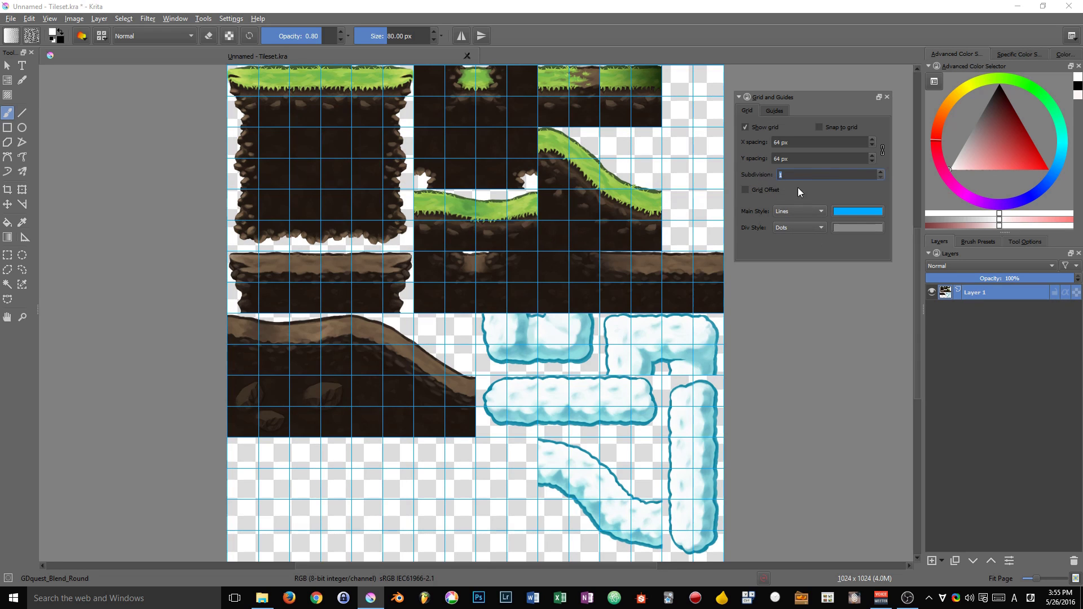
text(2)
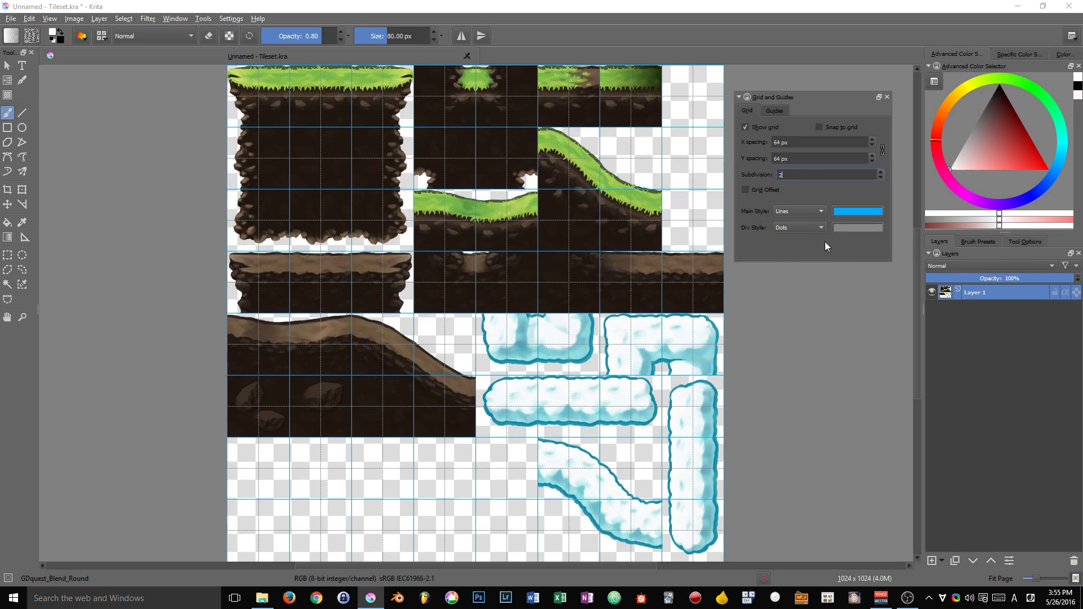
click(798, 227)
click(796, 206)
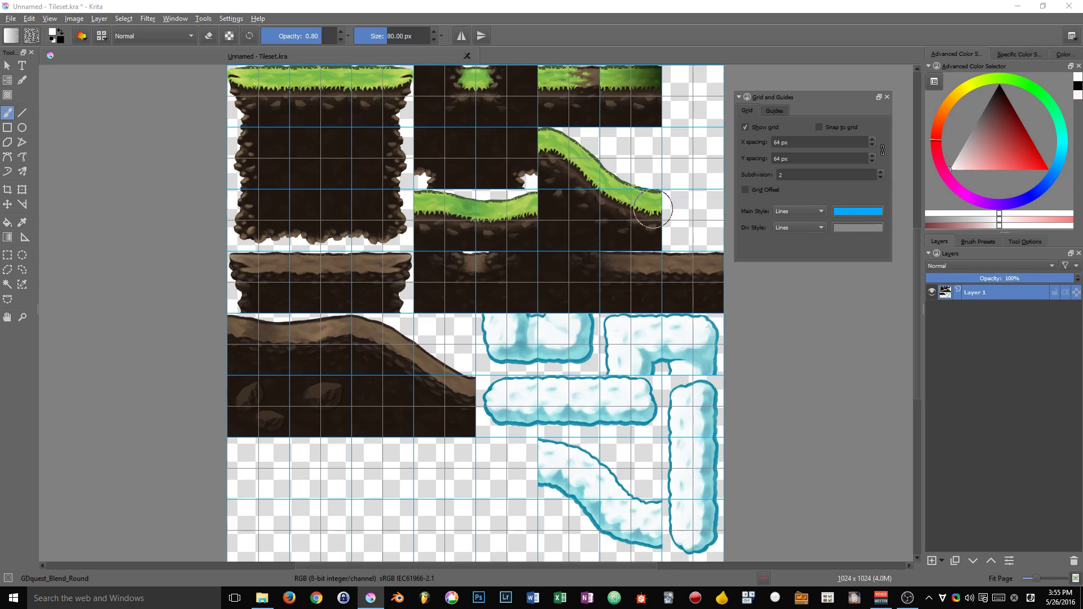
click(820, 226)
click(820, 225)
Cancel the subdivision colour dialog unchanged and set Div Style to Dashed.
click(856, 230)
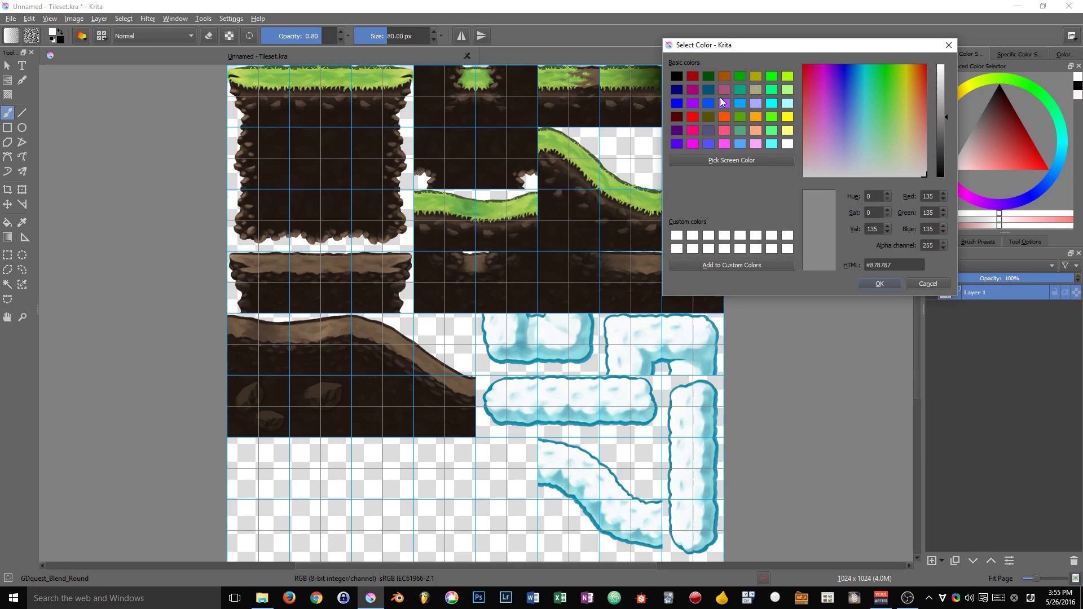
key(Escape)
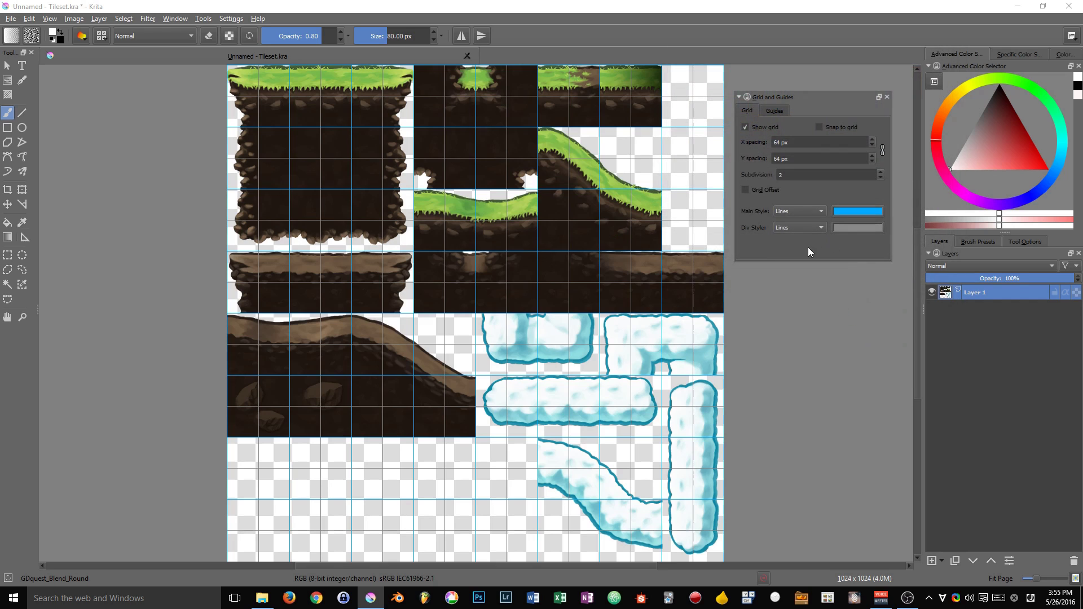
click(814, 226)
click(809, 241)
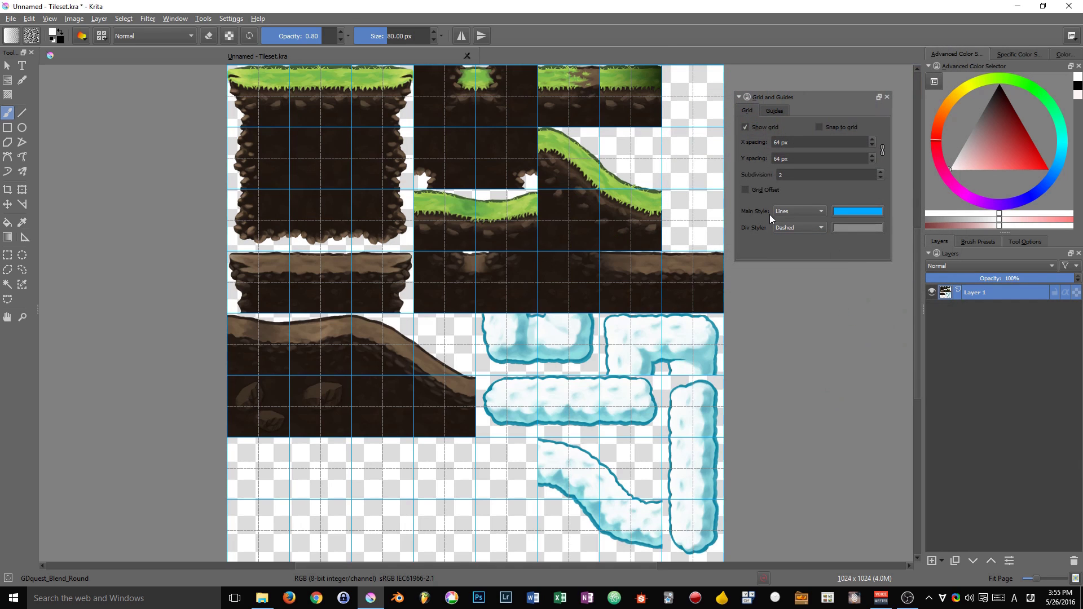